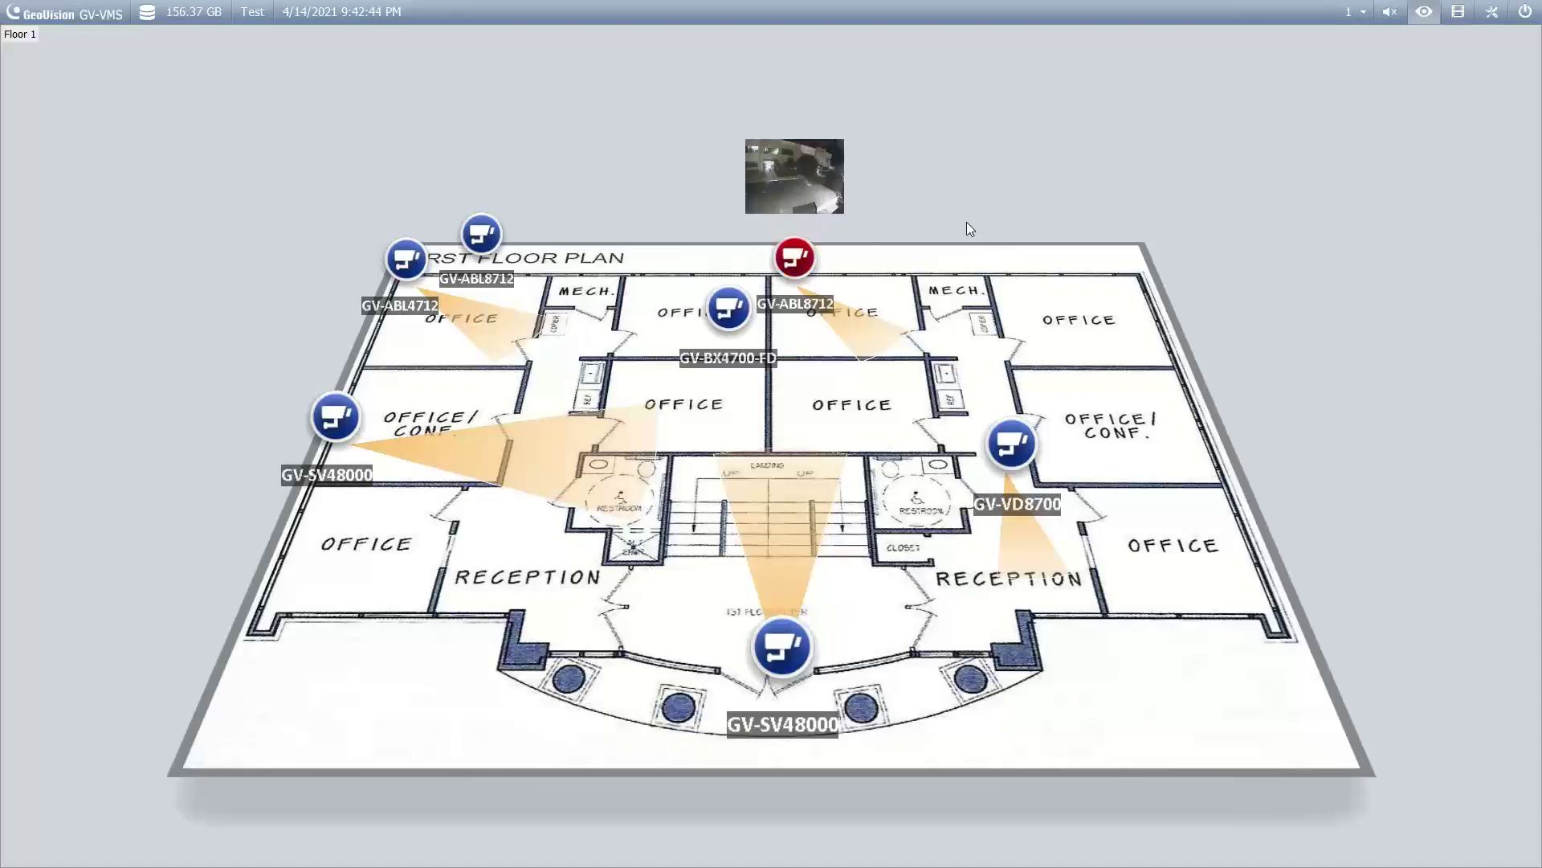
# Step: Tilt and rotate the 3-D floor-plan map to a flatter viewing angle
pyautogui.moveTo(783, 645)
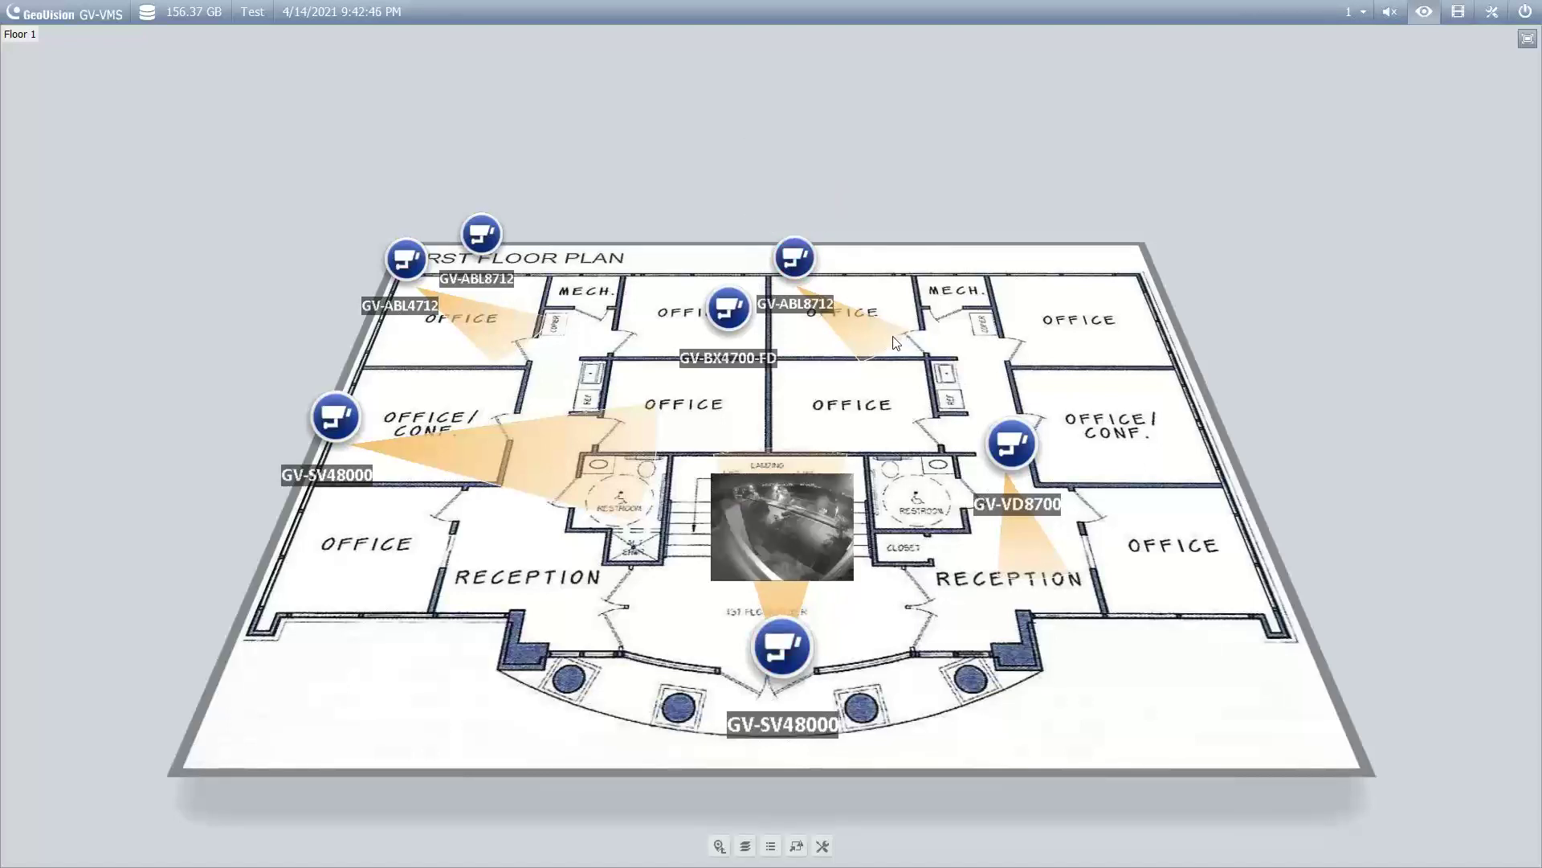
pyautogui.click(775, 499)
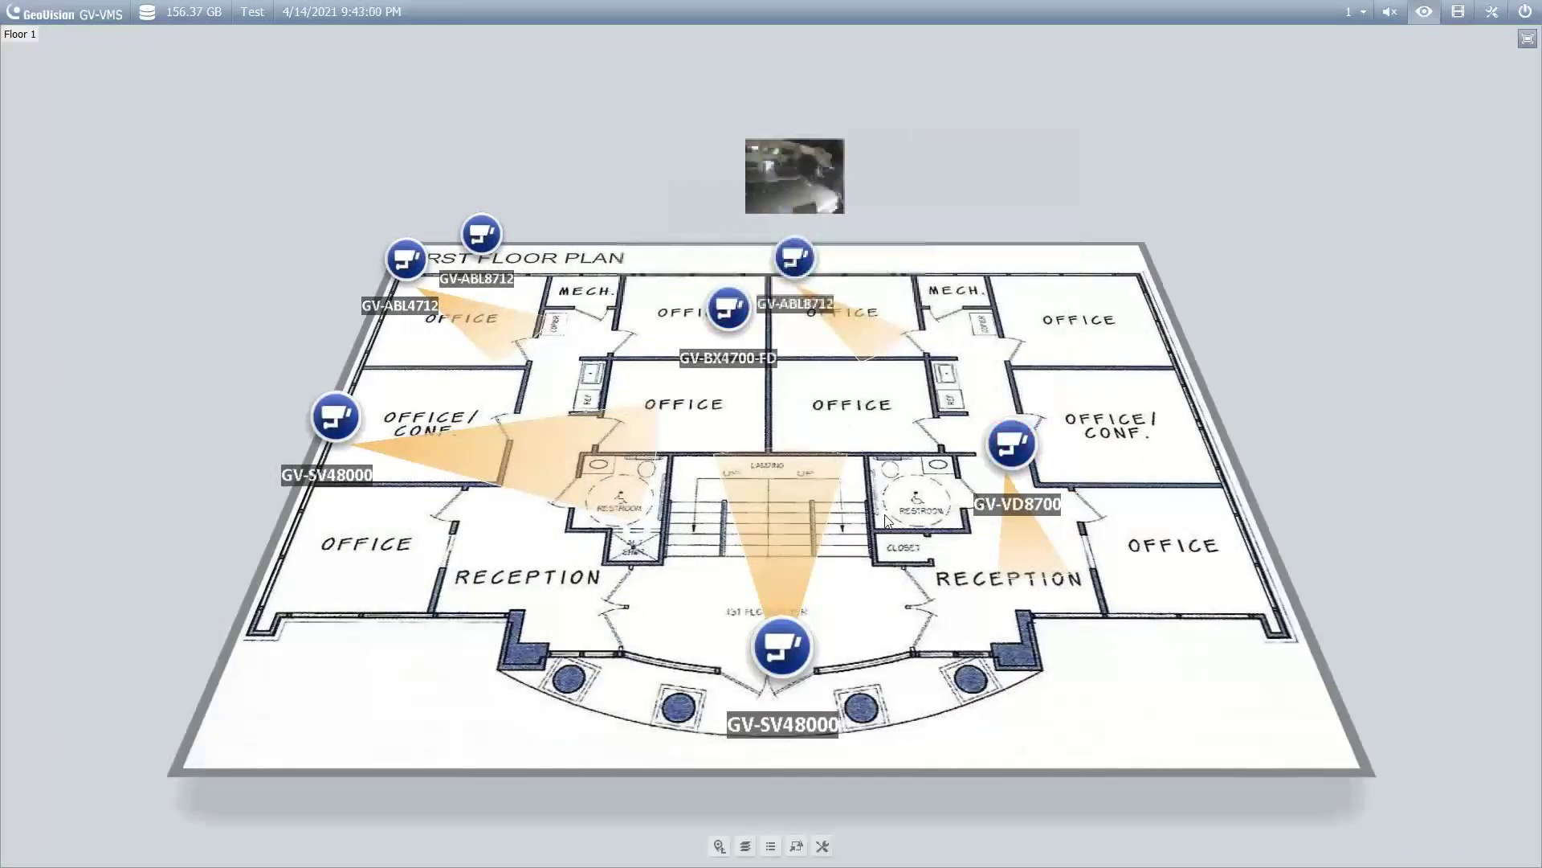
pyautogui.moveTo(884, 536)
pyautogui.mouseDown()
pyautogui.moveTo(908, 488)
pyautogui.moveTo(845, 488)
pyautogui.moveTo(884, 511)
pyautogui.mouseUp()
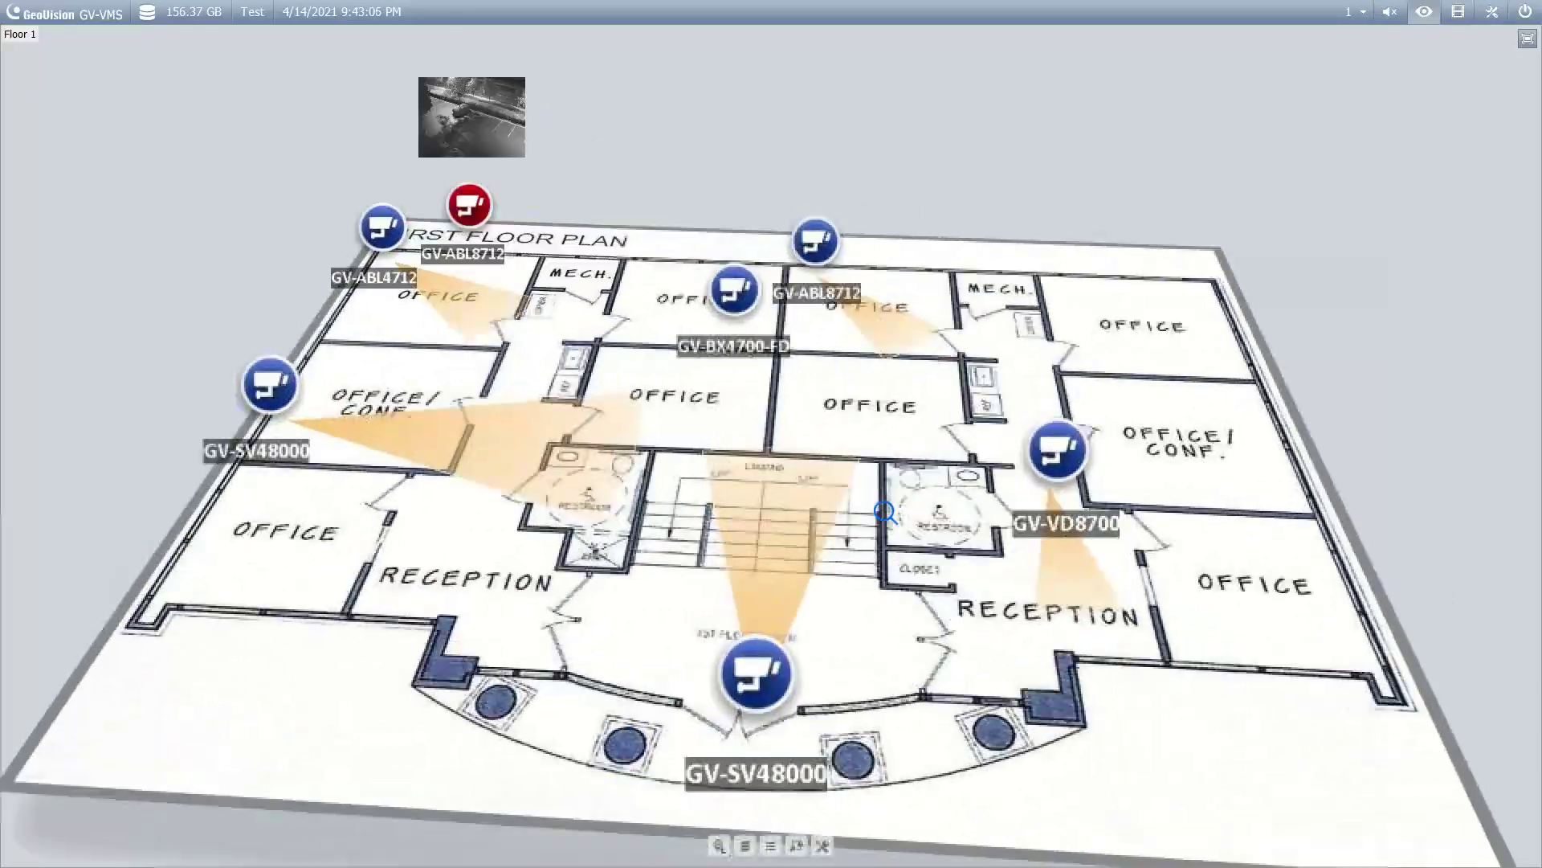
pyautogui.scroll(-2, 884, 511)
pyautogui.scroll(2, 884, 511)
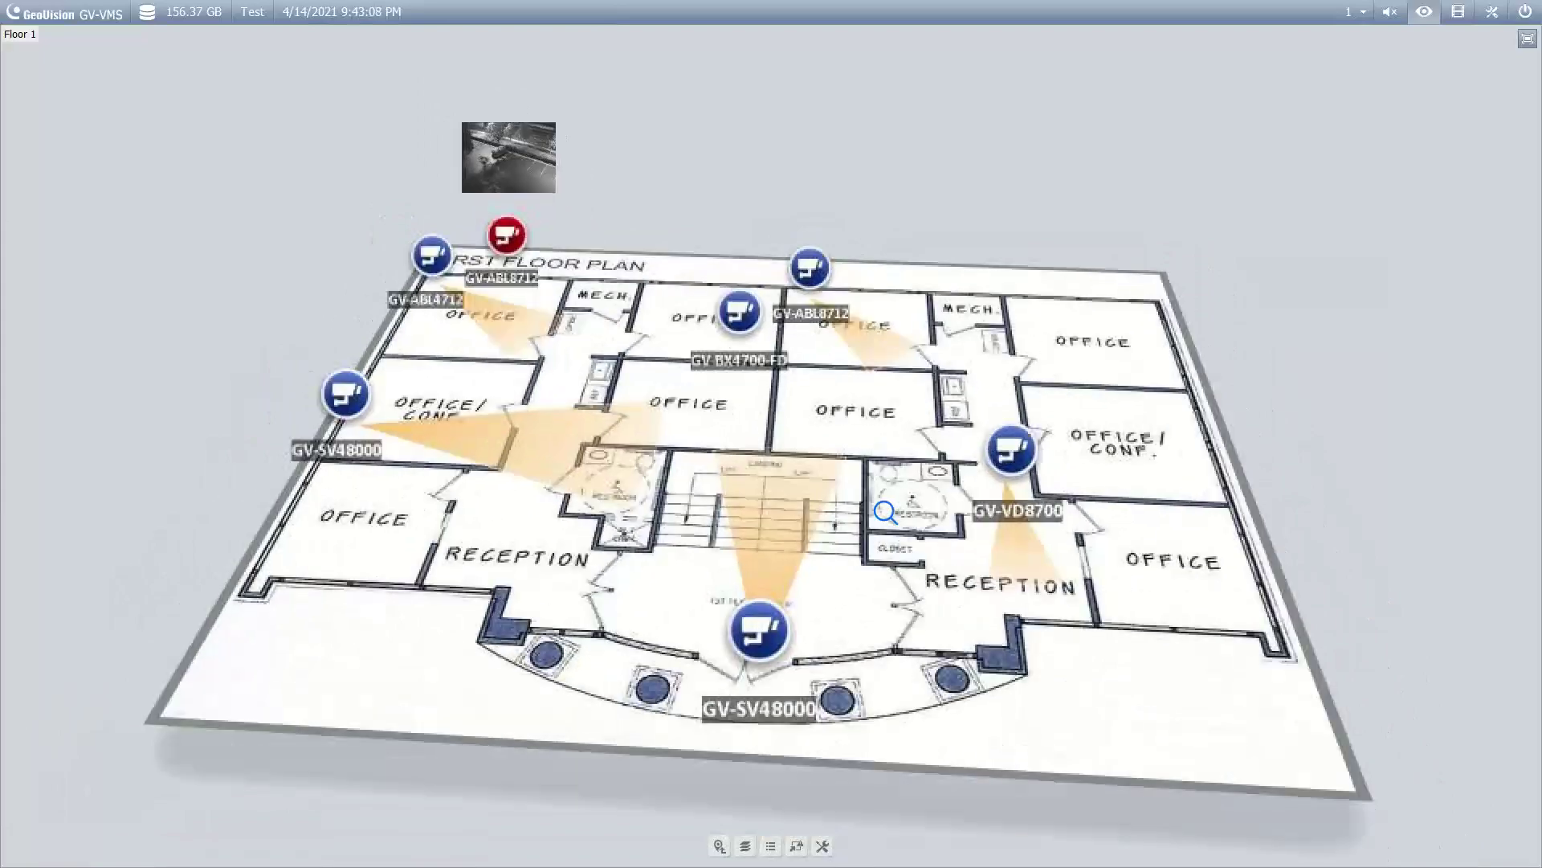
pyautogui.moveTo(884, 511); pyautogui.dragTo(867, 503)
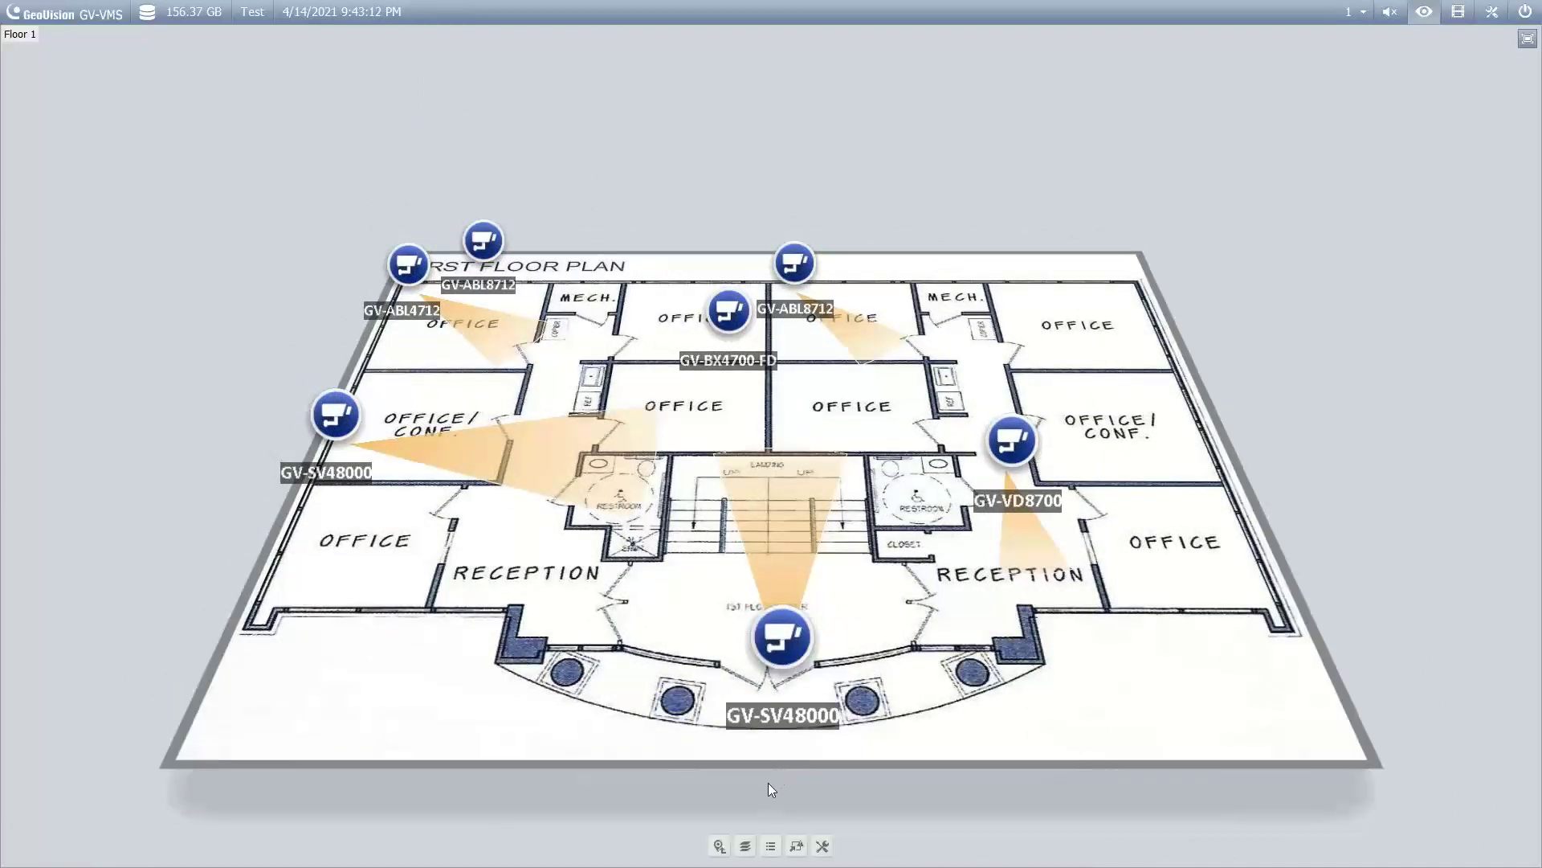
# Step: In the stacked building view, step through Floors 2 and 1, then open Floor 3 alone
pyautogui.click(747, 843)
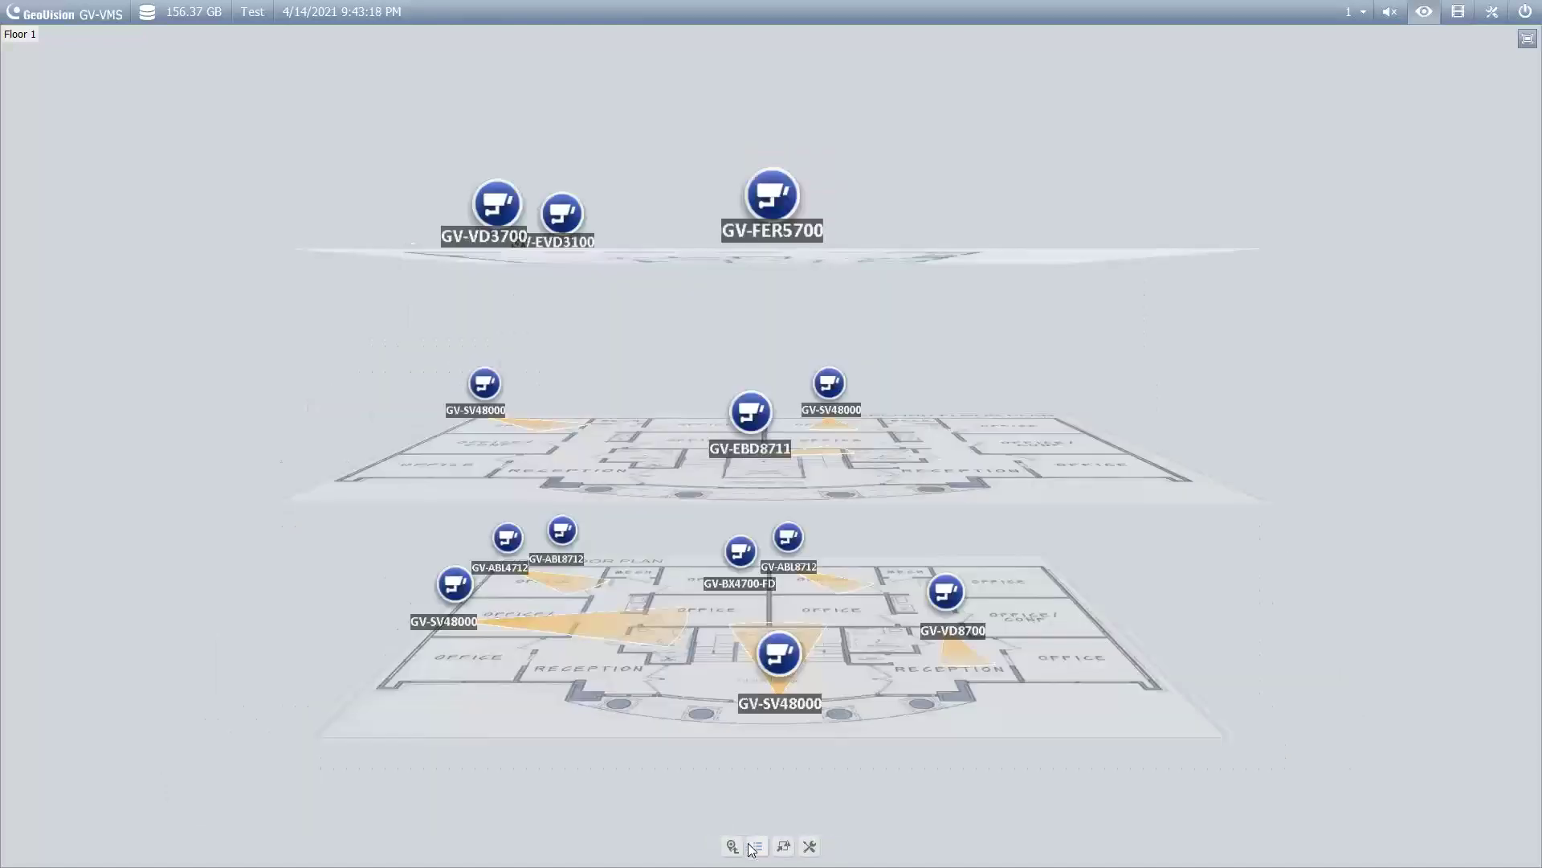
pyautogui.click(668, 455)
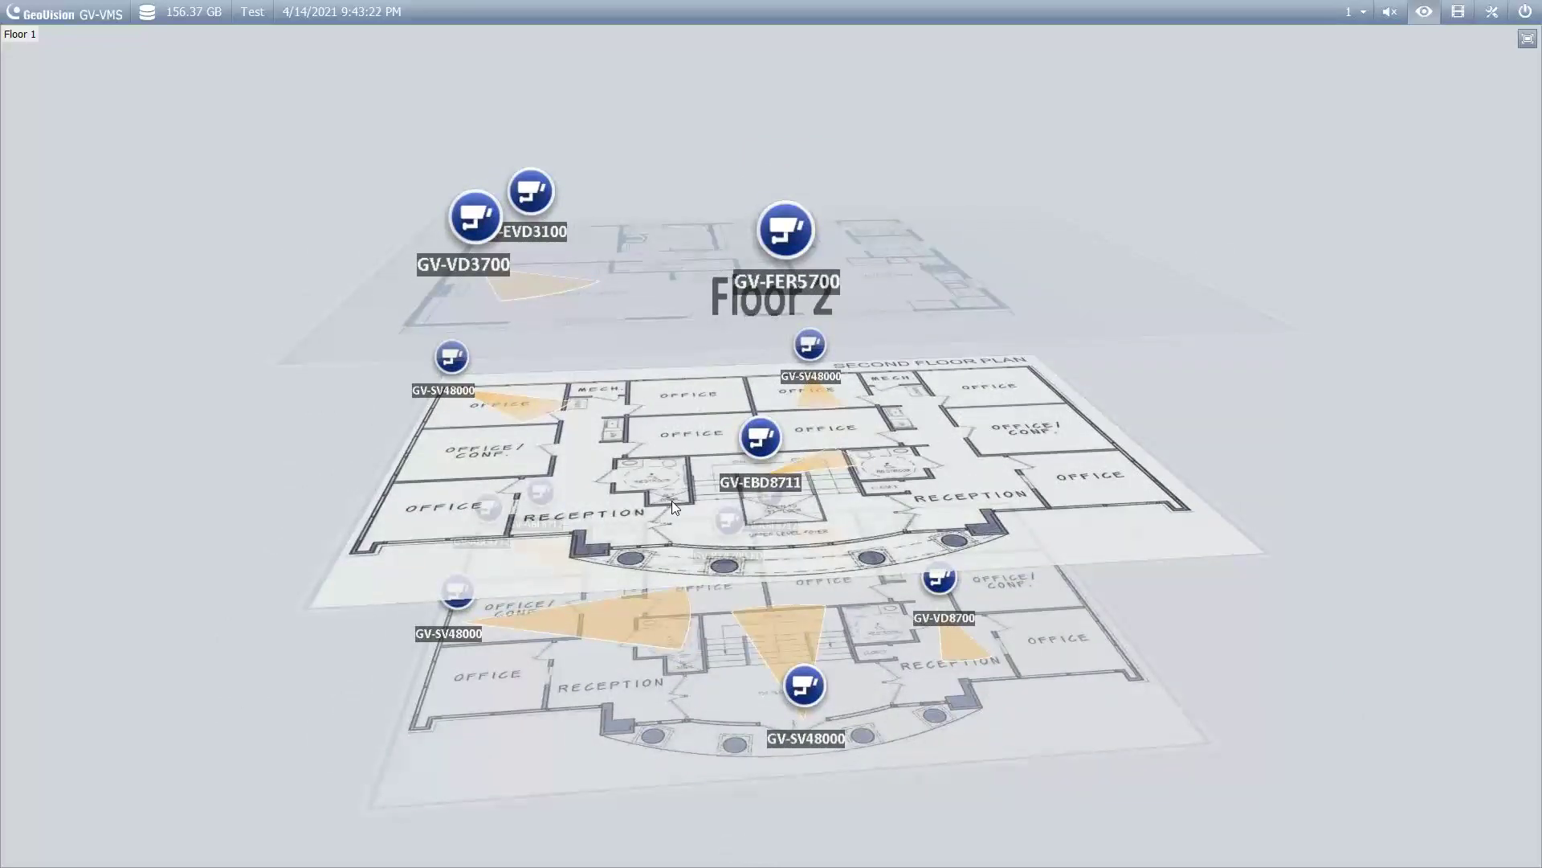
pyautogui.click(671, 504)
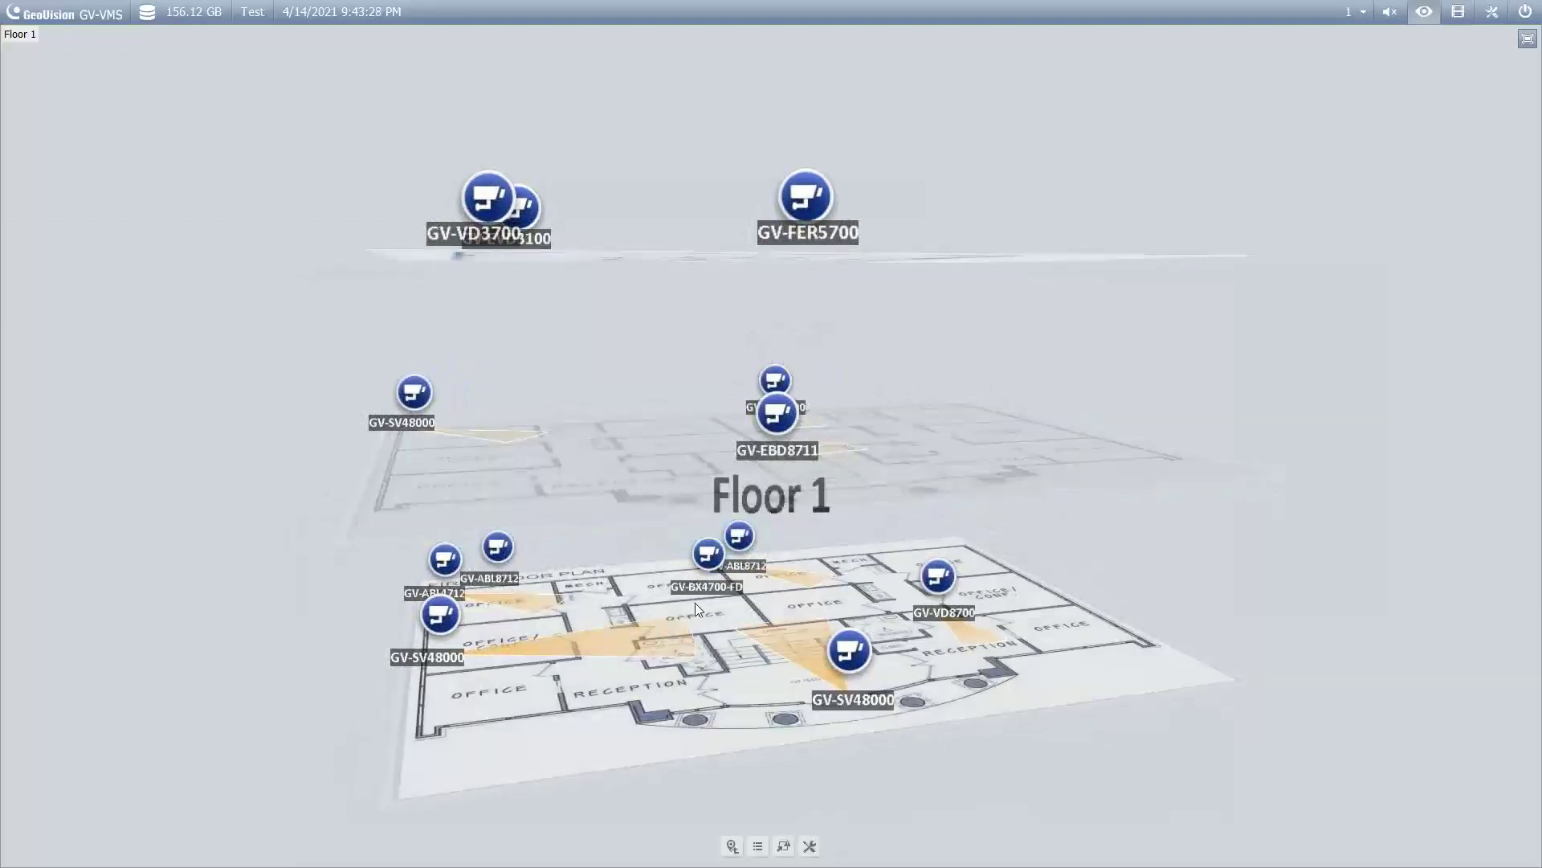
pyautogui.click(717, 610)
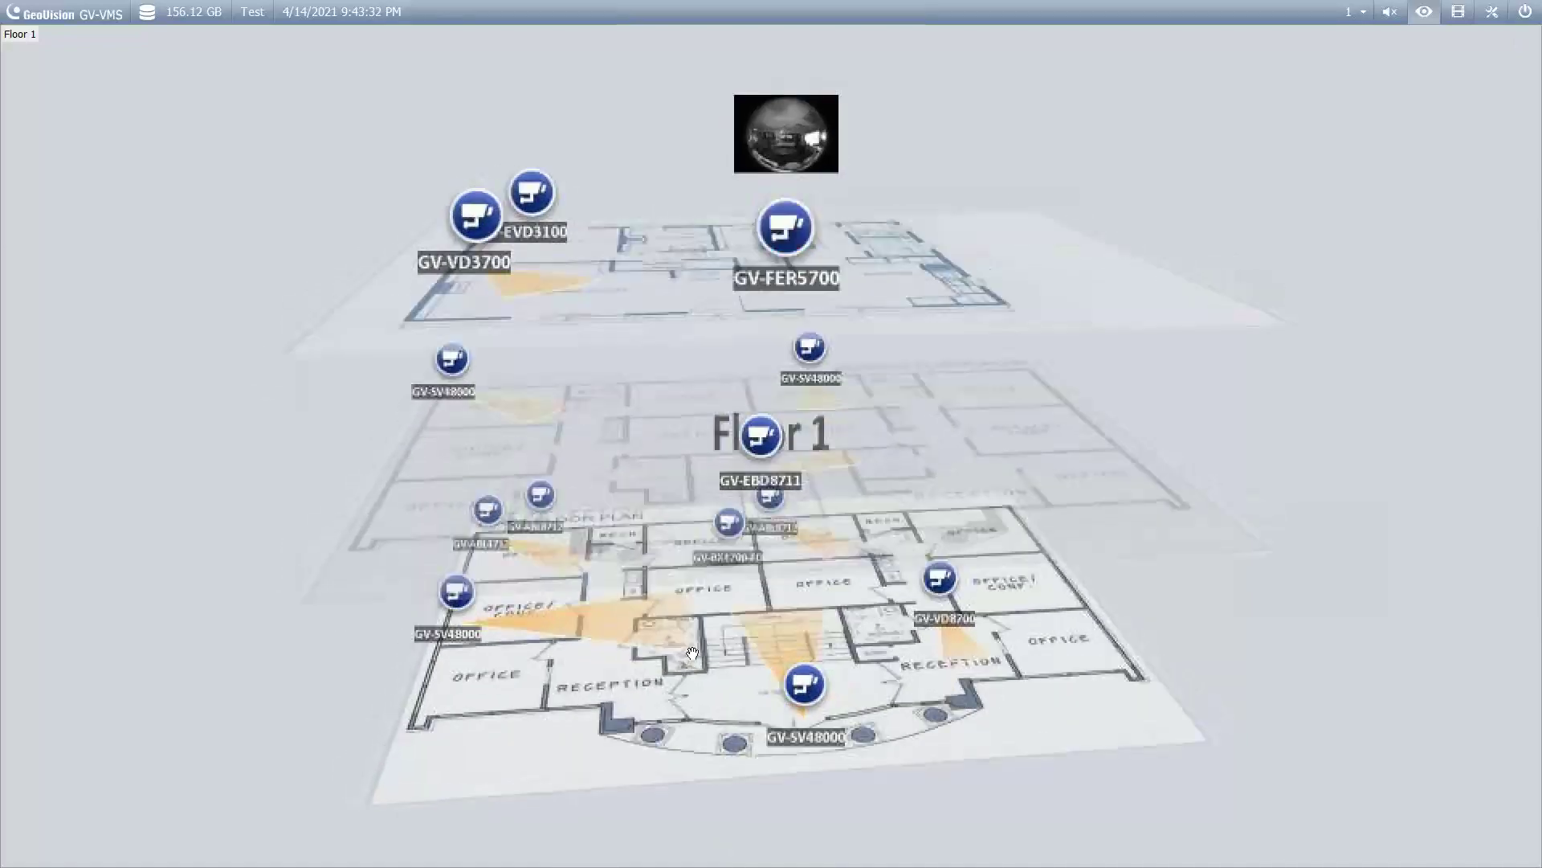
pyautogui.click(701, 341)
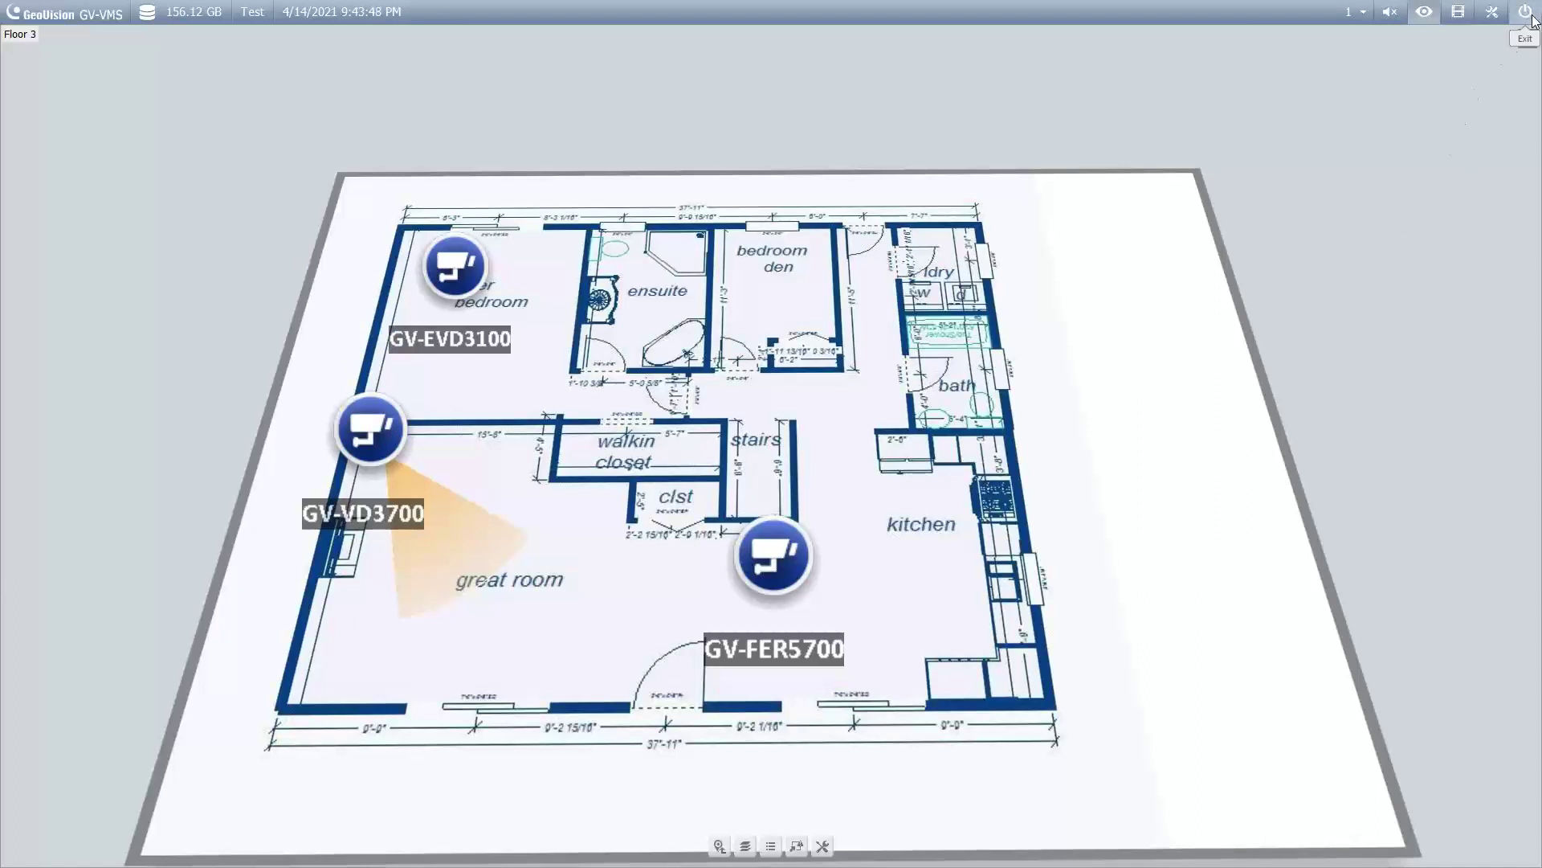
# Step: Exit GV-VMS, confirming that all monitoring should stop
pyautogui.click(1529, 14)
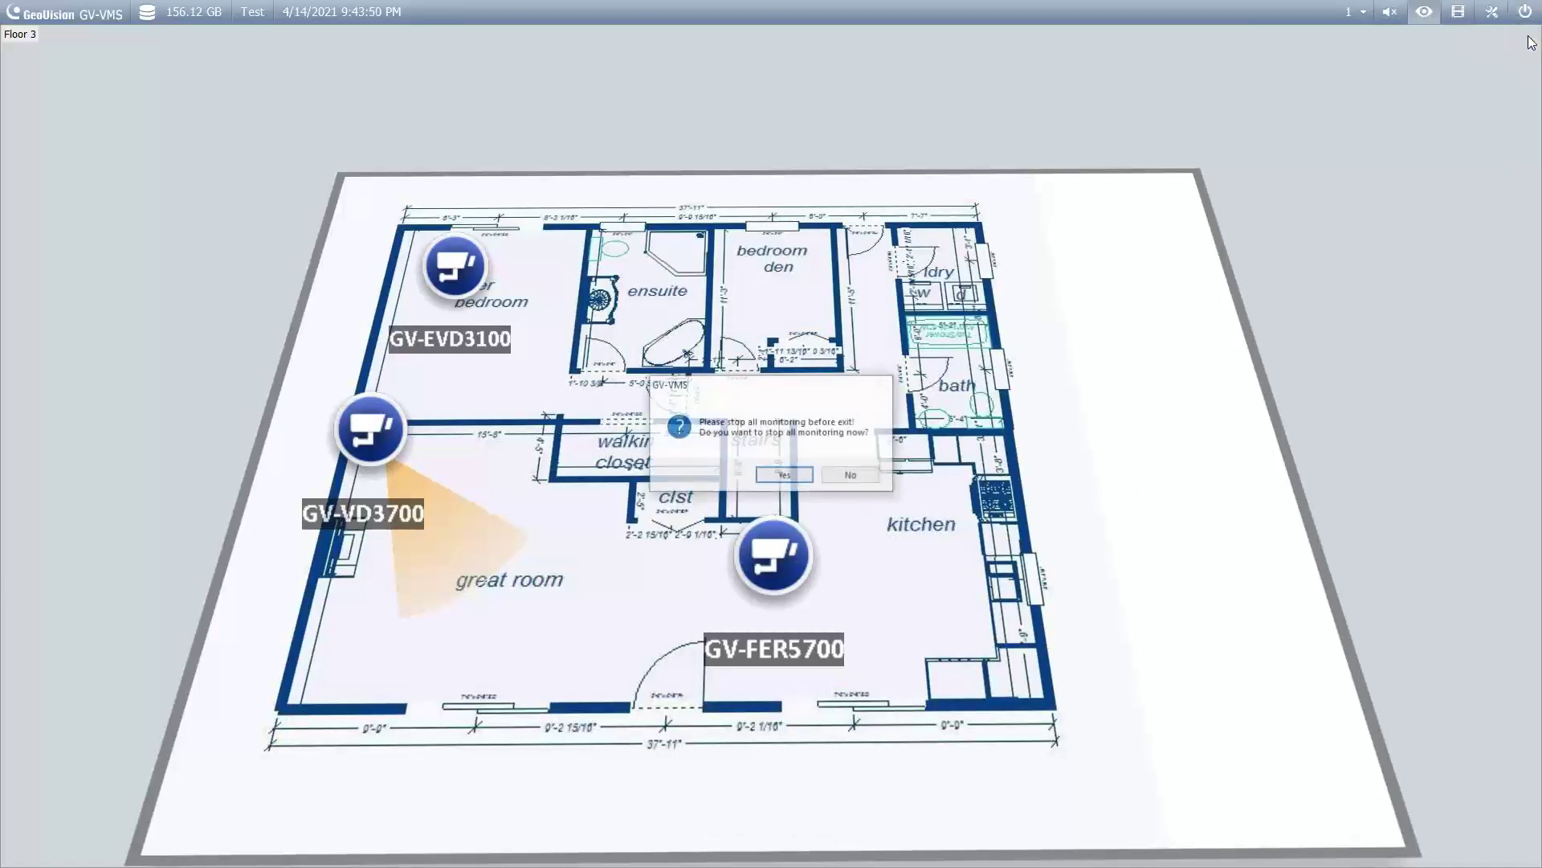
pyautogui.click(788, 471)
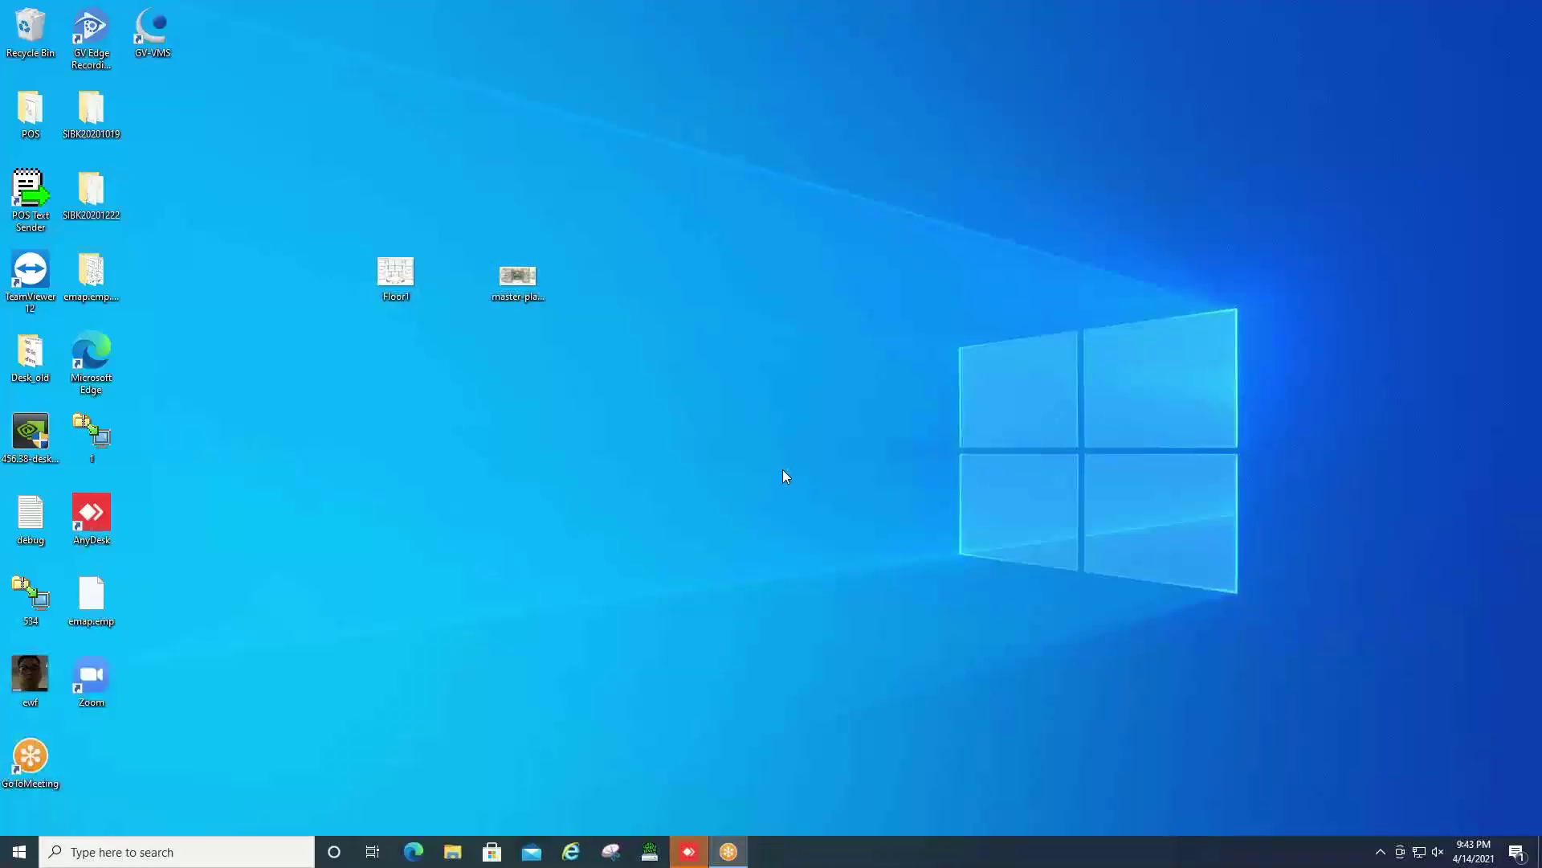
# Step: Launch E-Map Editor from the GV-VMS folder in the Start menu
pyautogui.click(20, 850)
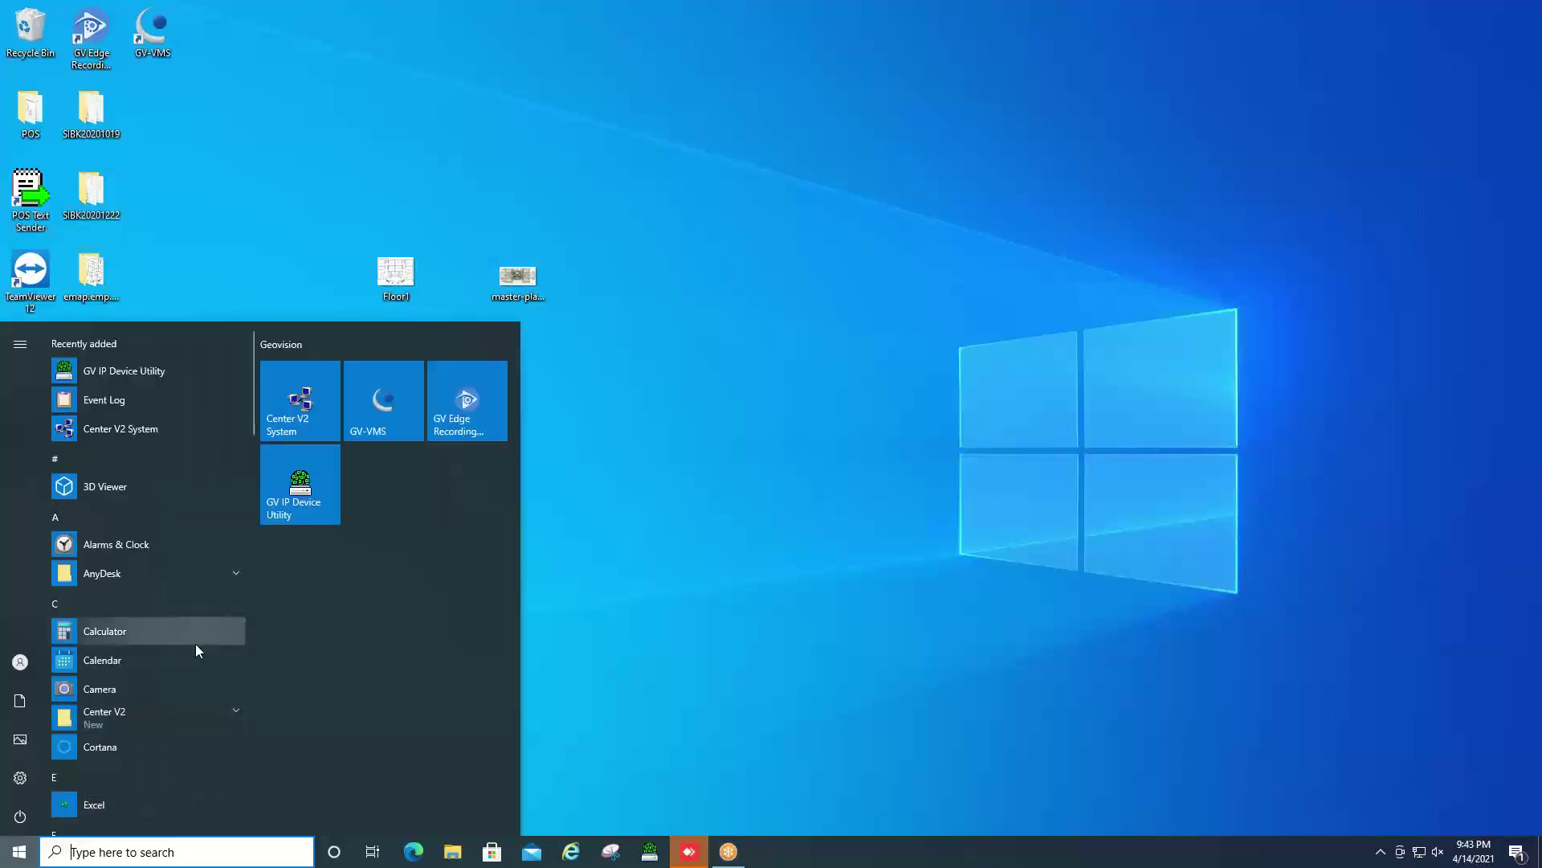
pyautogui.scroll(-5, 195, 644)
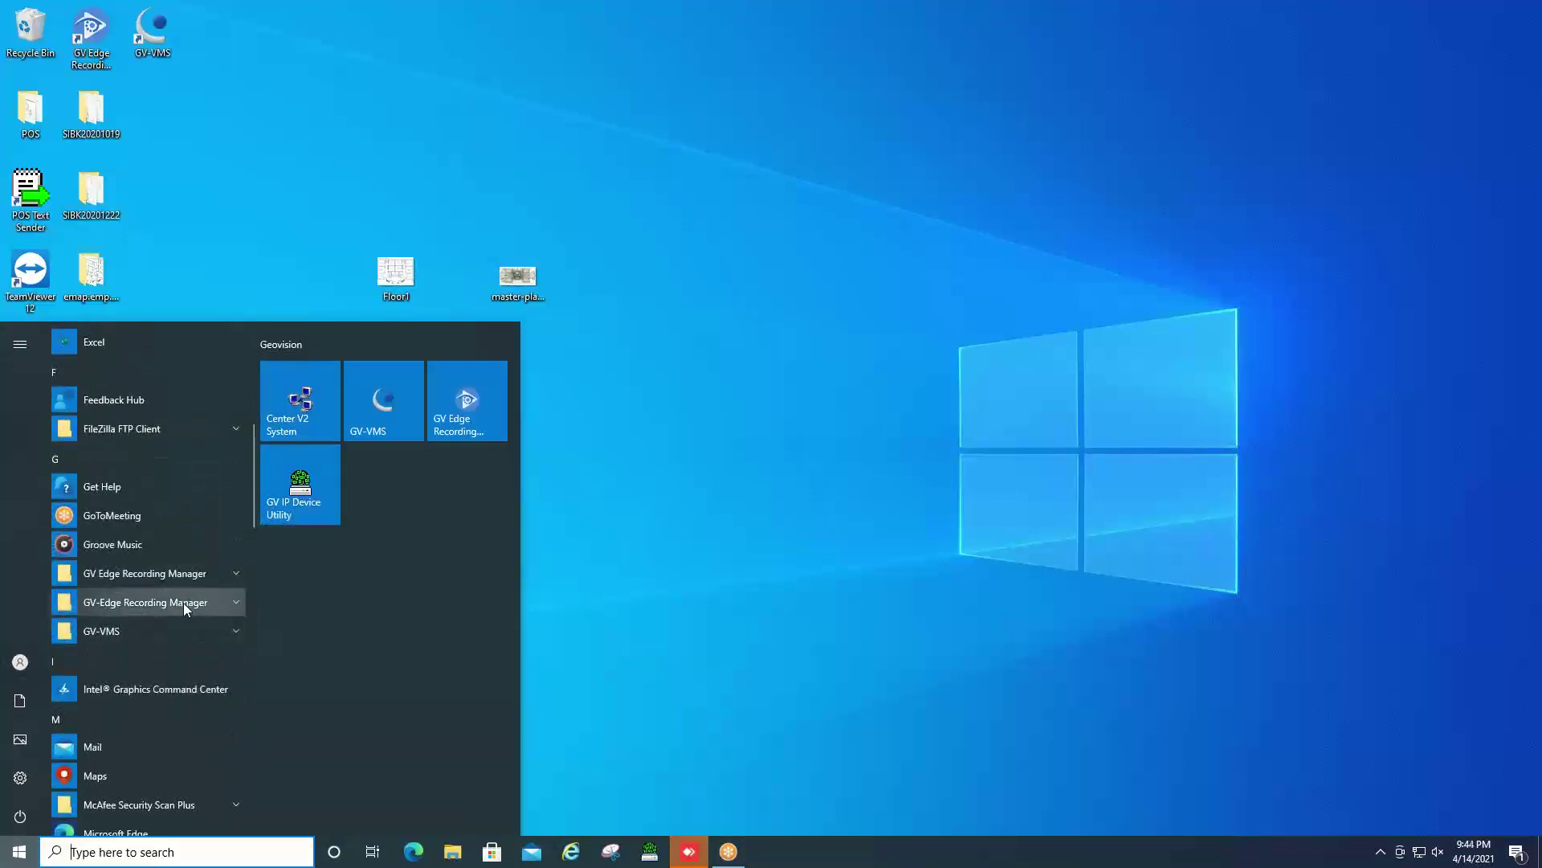
pyautogui.click(171, 624)
pyautogui.scroll(-3, 142, 627)
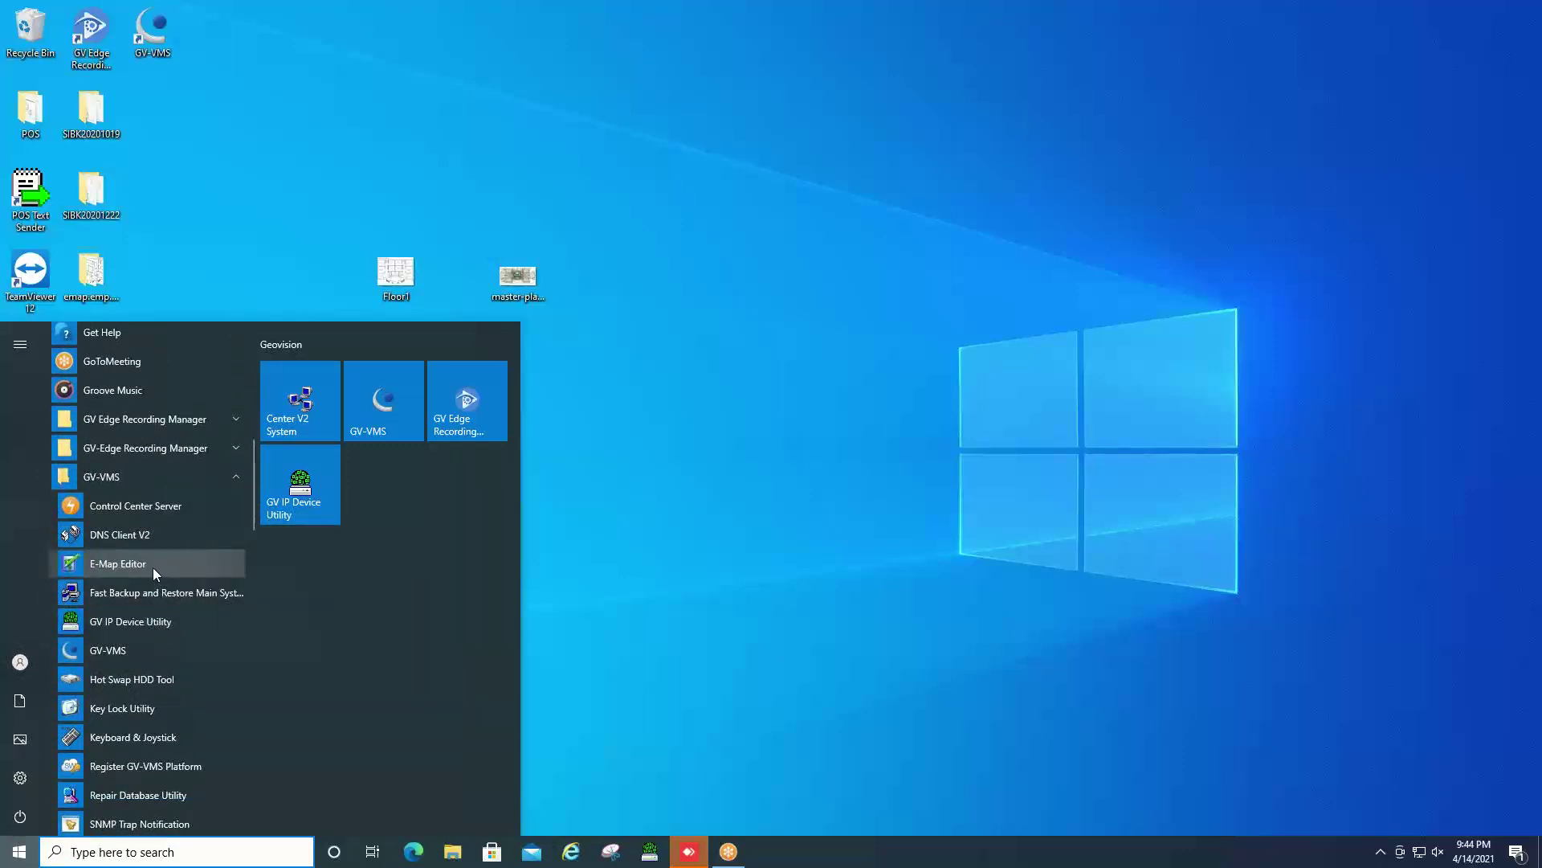
pyautogui.click(152, 567)
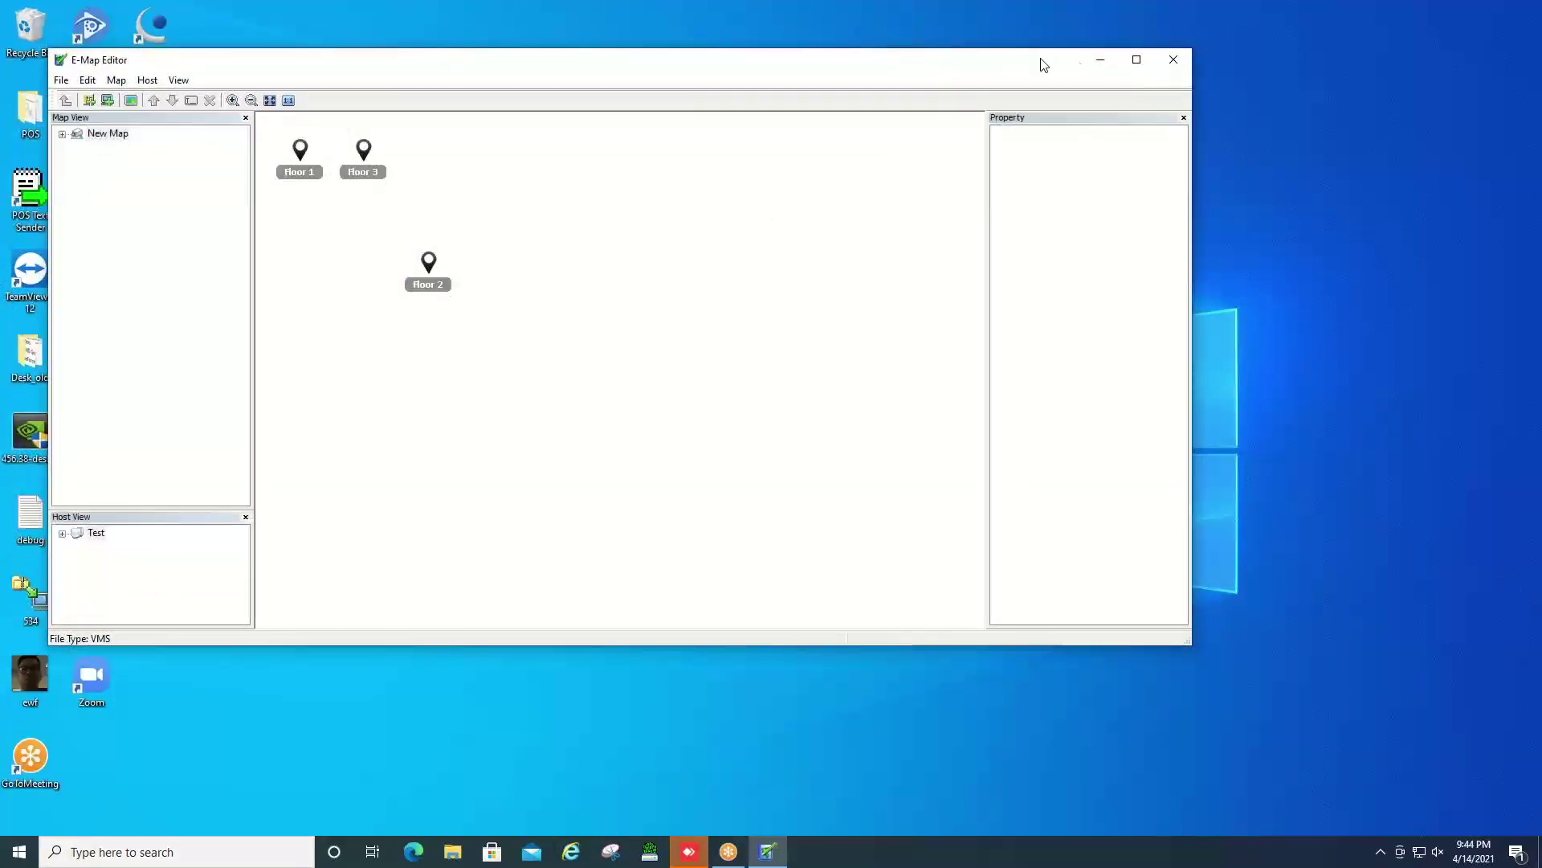
# Step: Maximize E-Map Editor, add a sub-map under the New Map root, and open it
pyautogui.click(1137, 61)
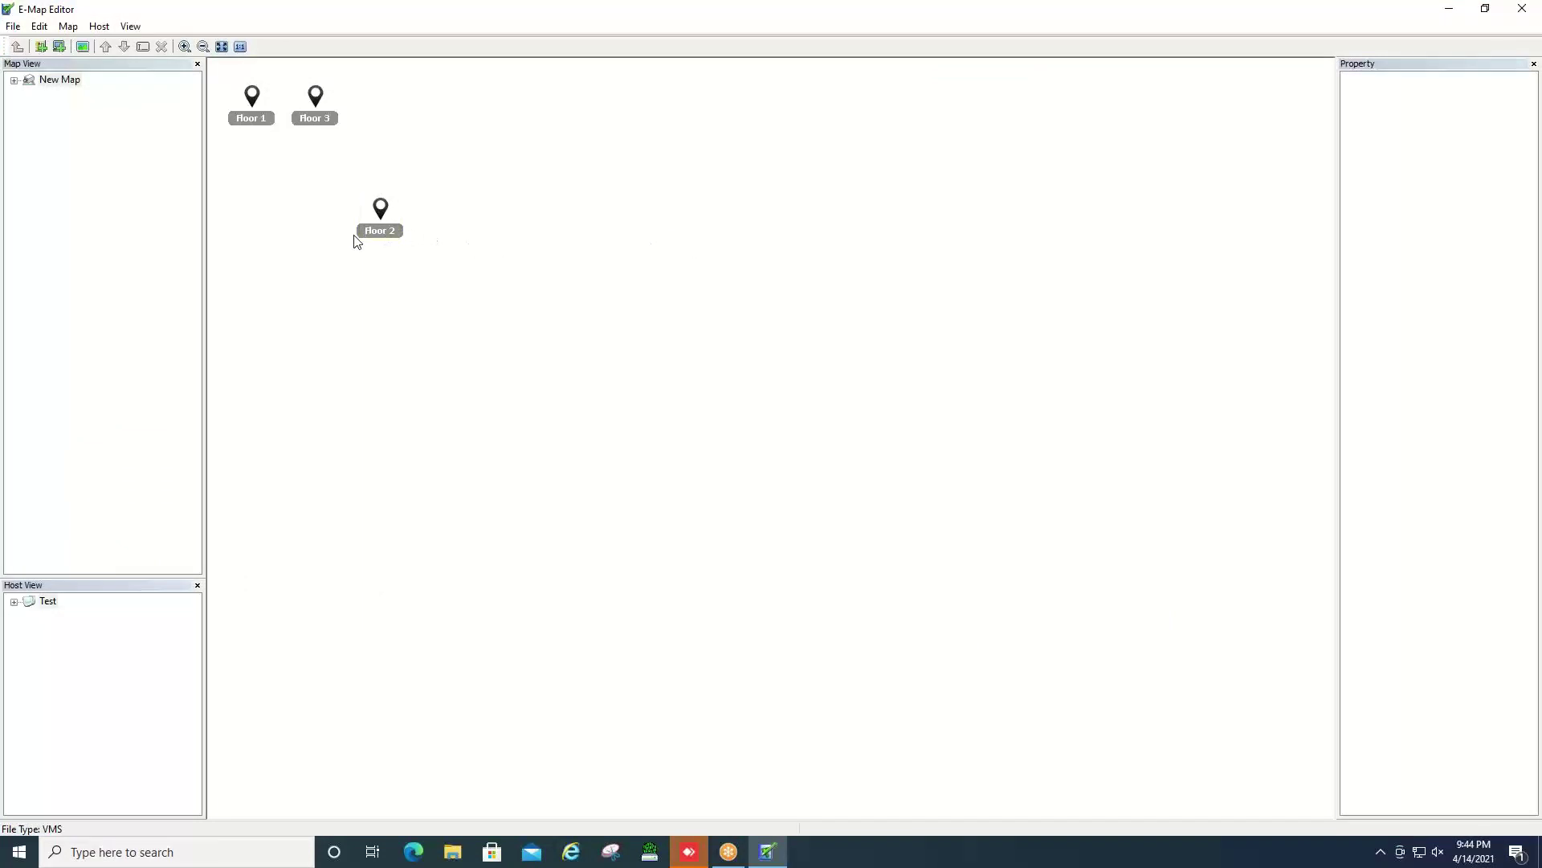
pyautogui.click(52, 83)
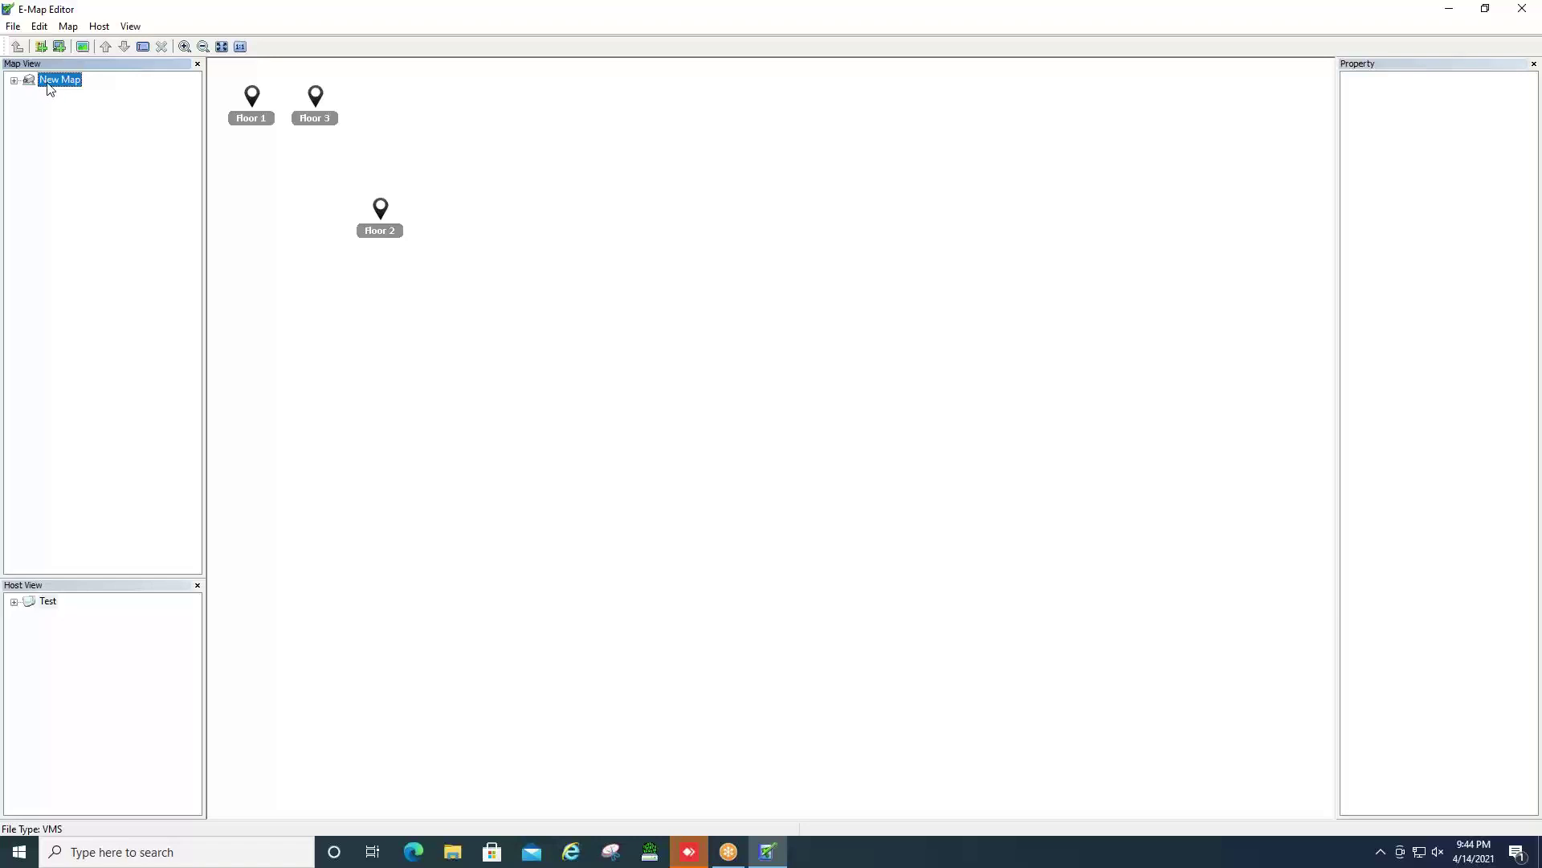
pyautogui.rightClick(49, 89)
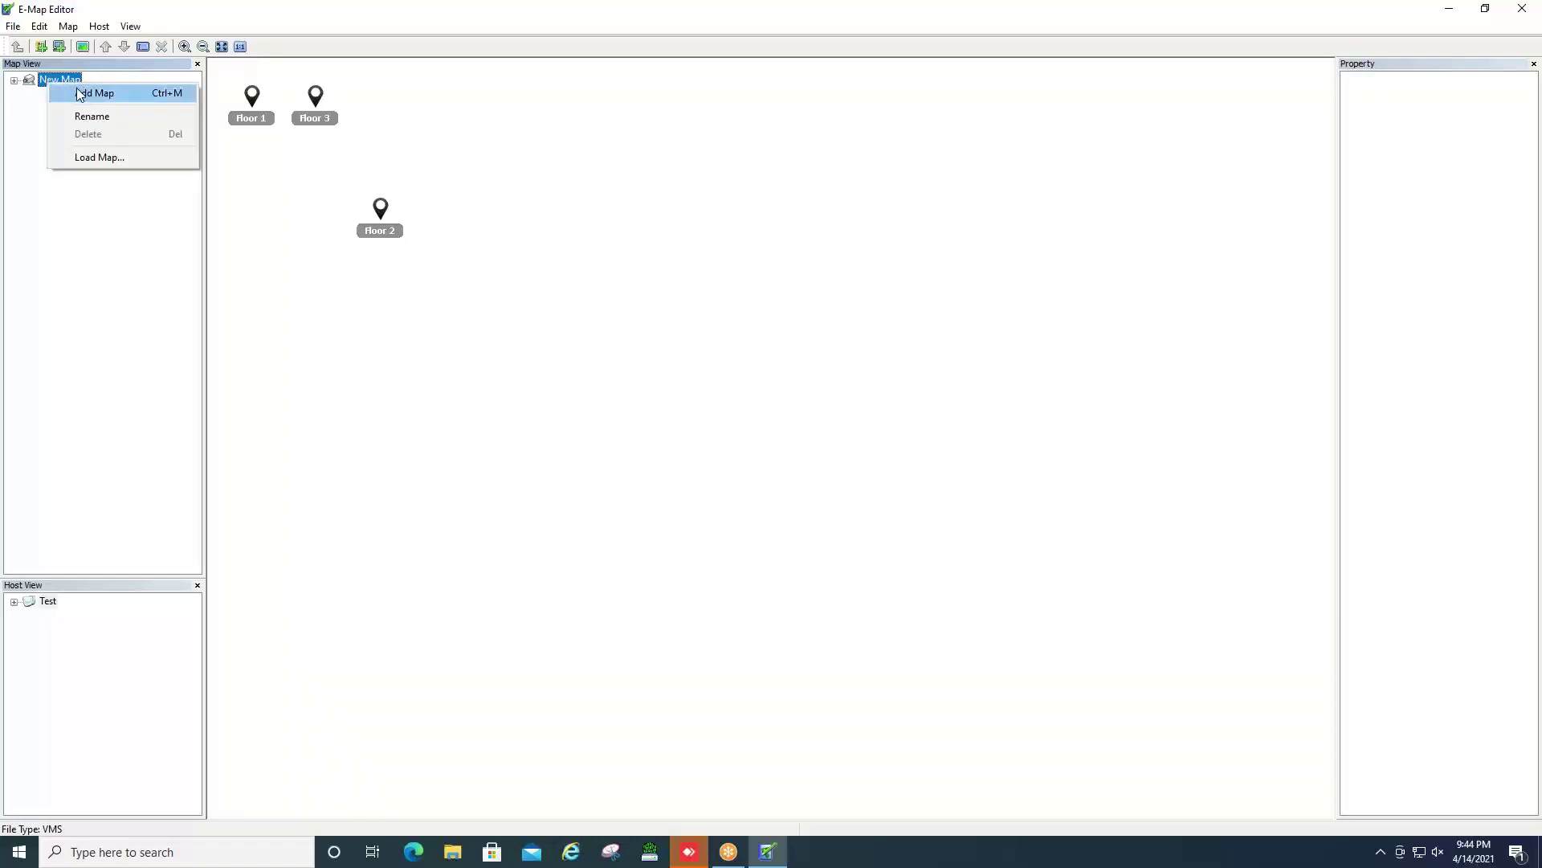
pyautogui.click(80, 94)
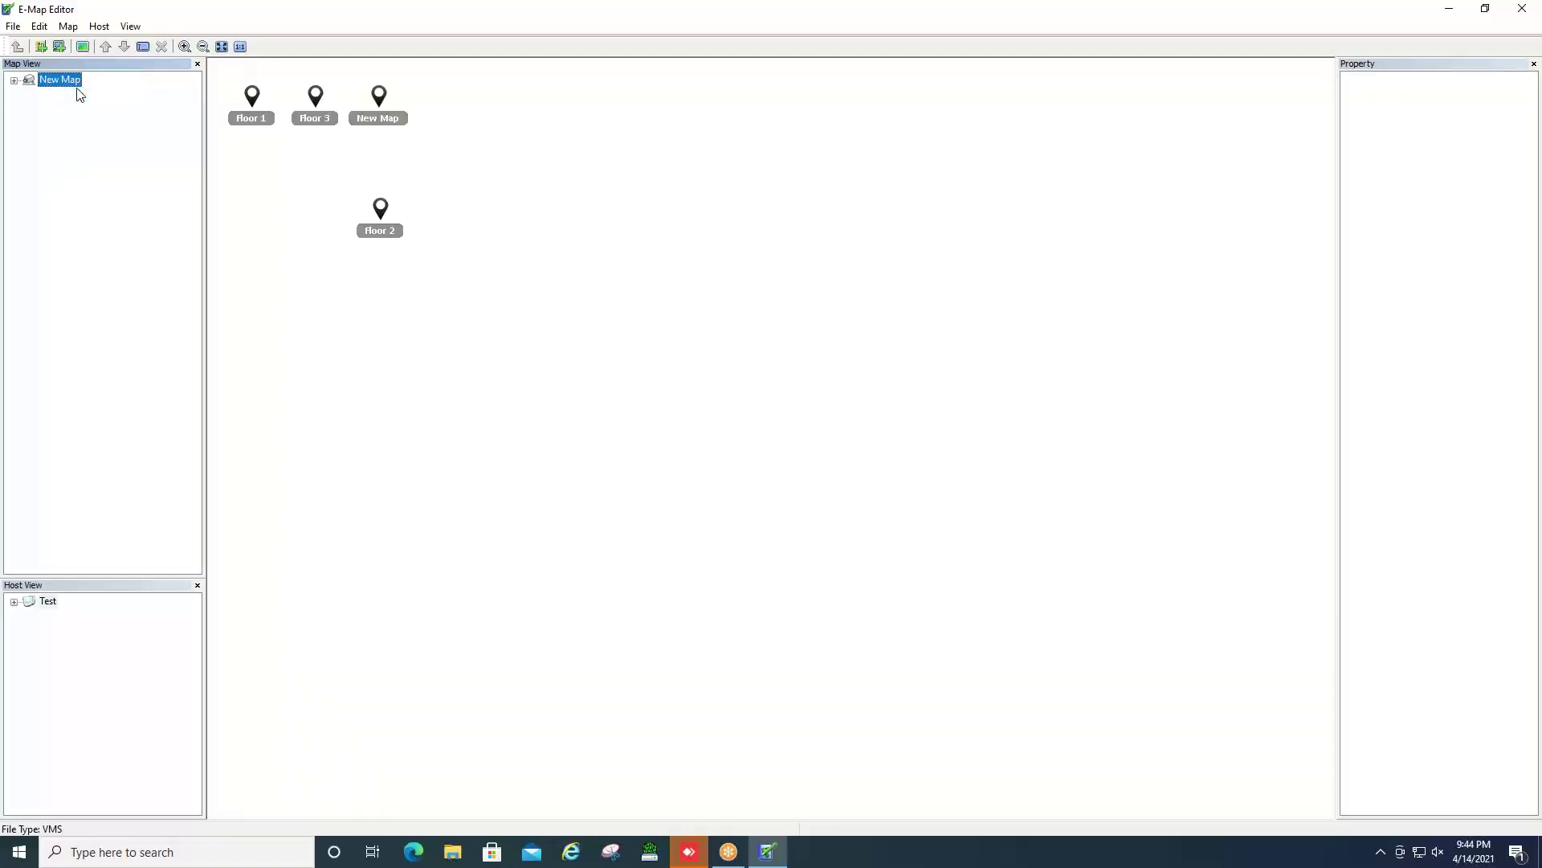
pyautogui.click(13, 81)
pyautogui.click(67, 139)
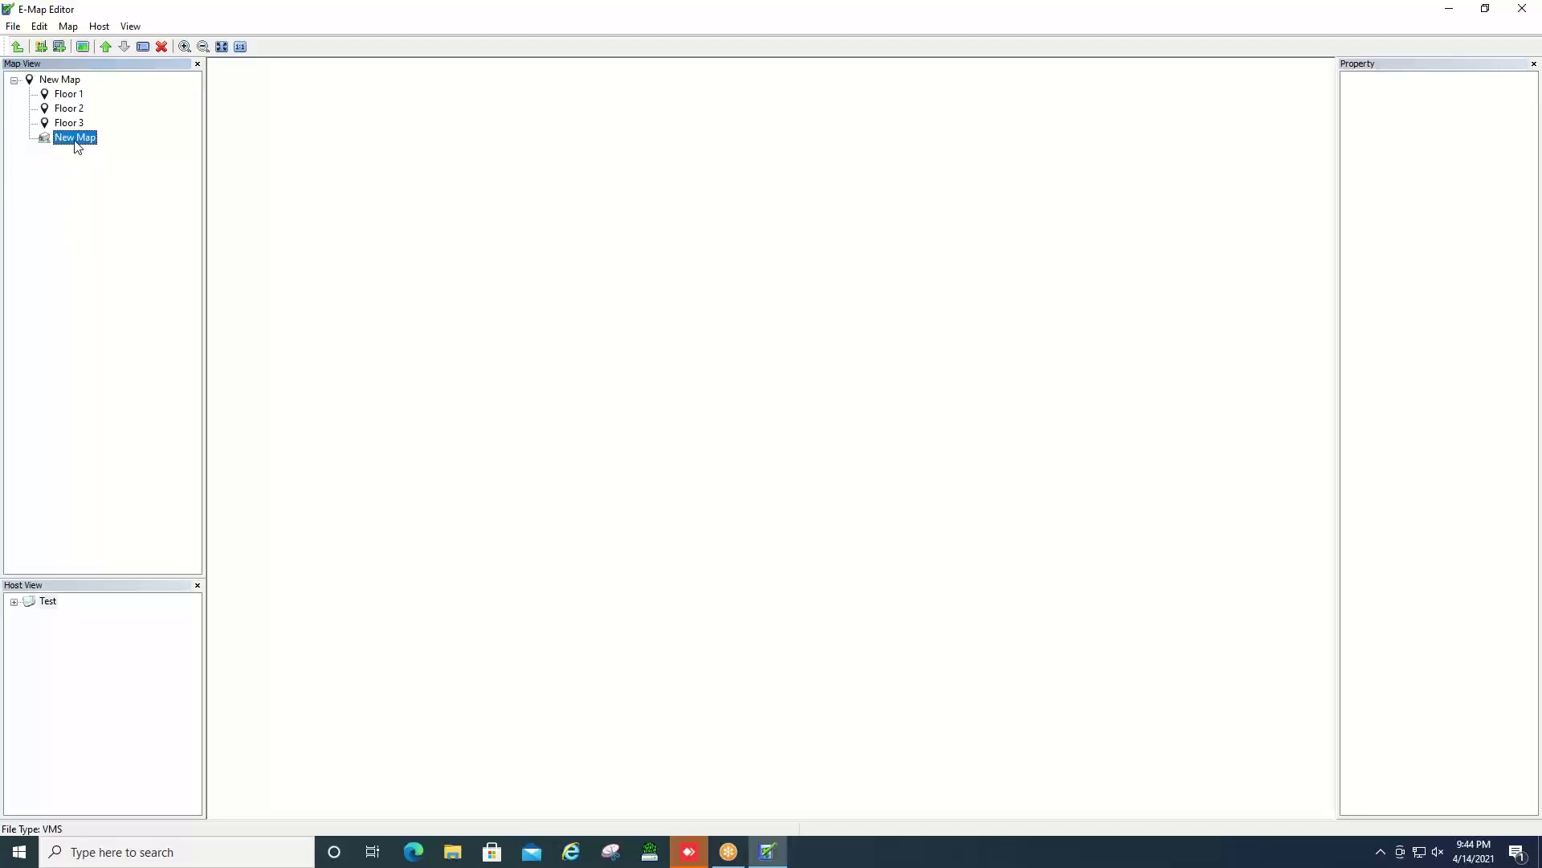
pyautogui.rightClick(77, 145)
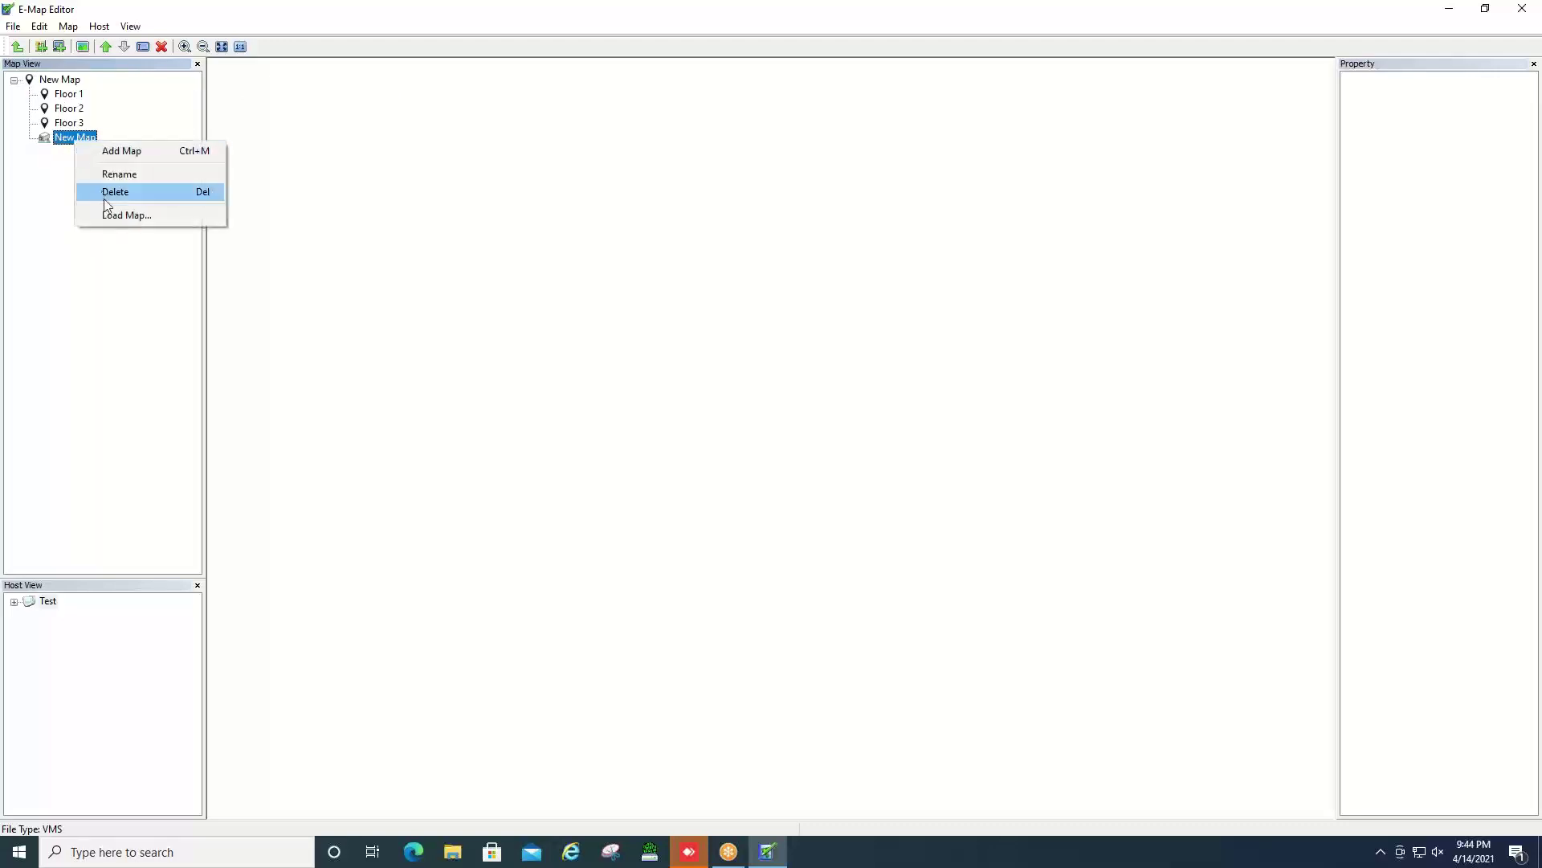
# Step: Load master-plan-big1 from the Desktop as the new map's background image
pyautogui.click(114, 218)
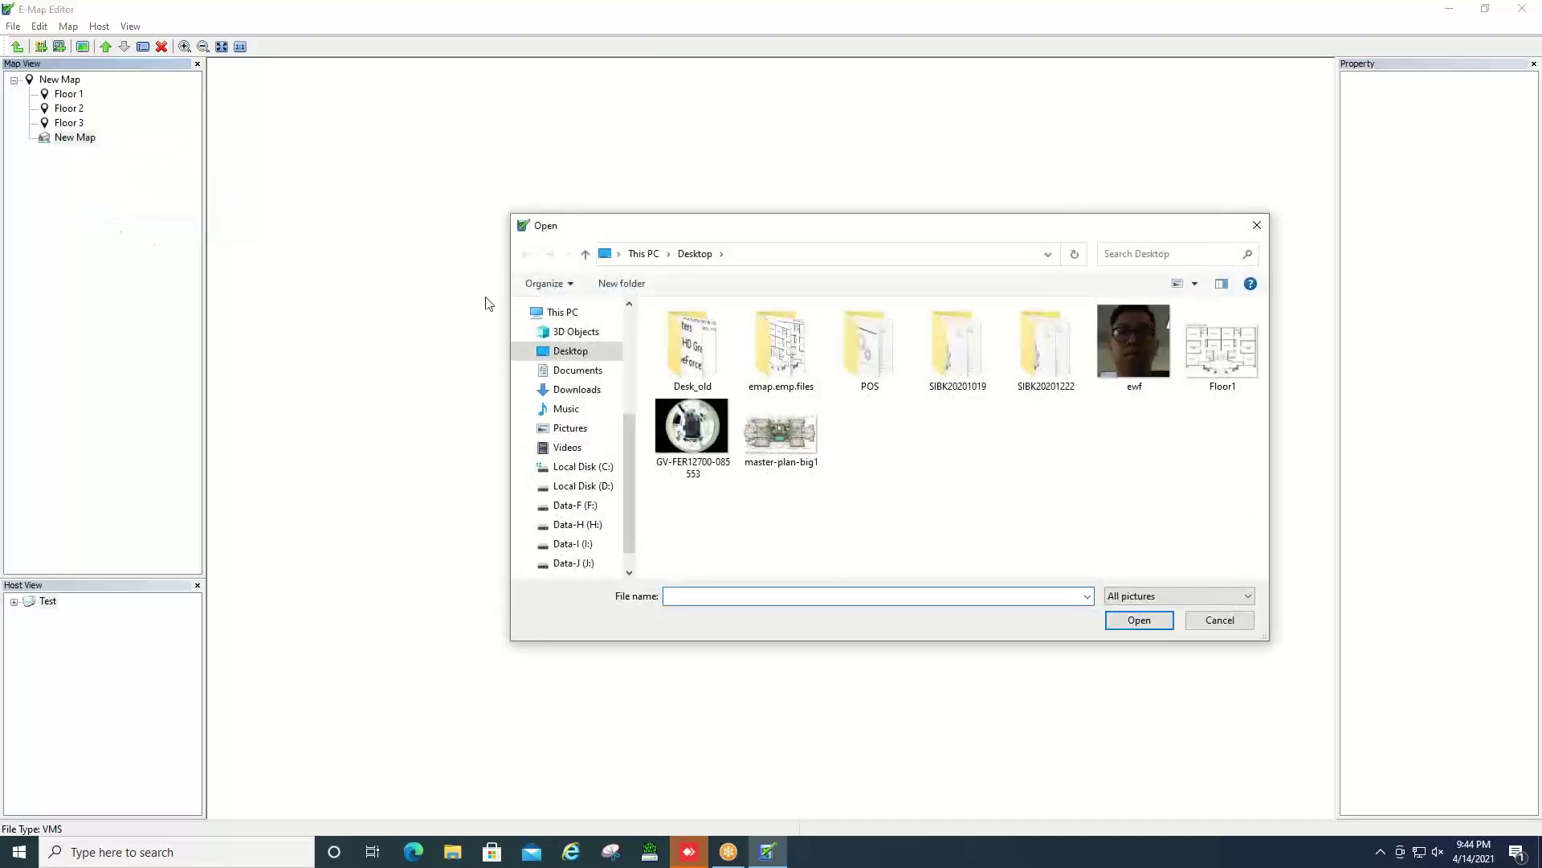
pyautogui.moveTo(769, 233); pyautogui.dragTo(702, 236)
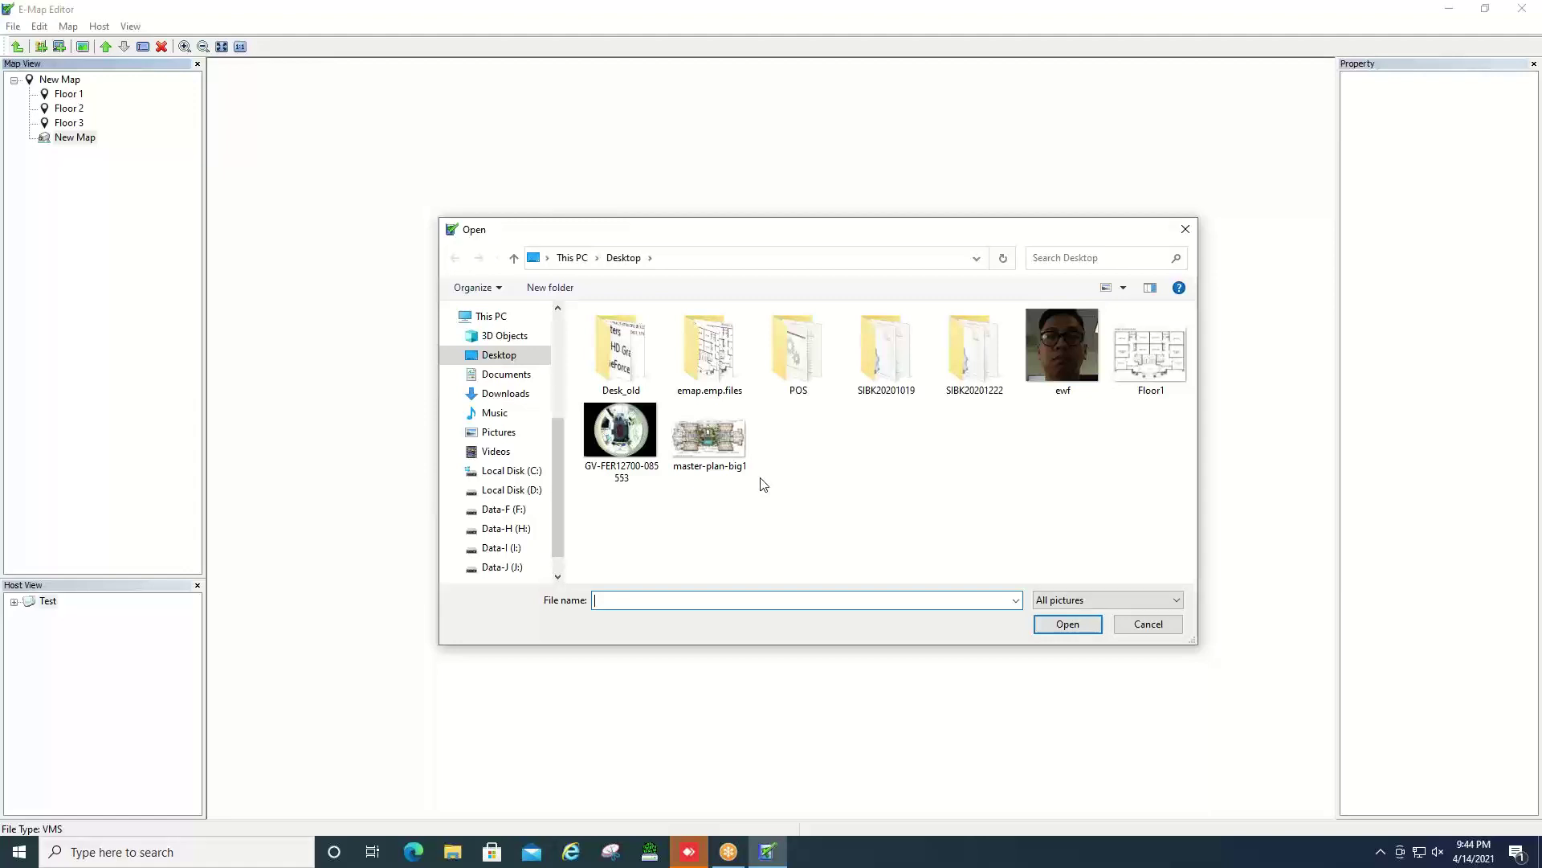
pyautogui.click(728, 442)
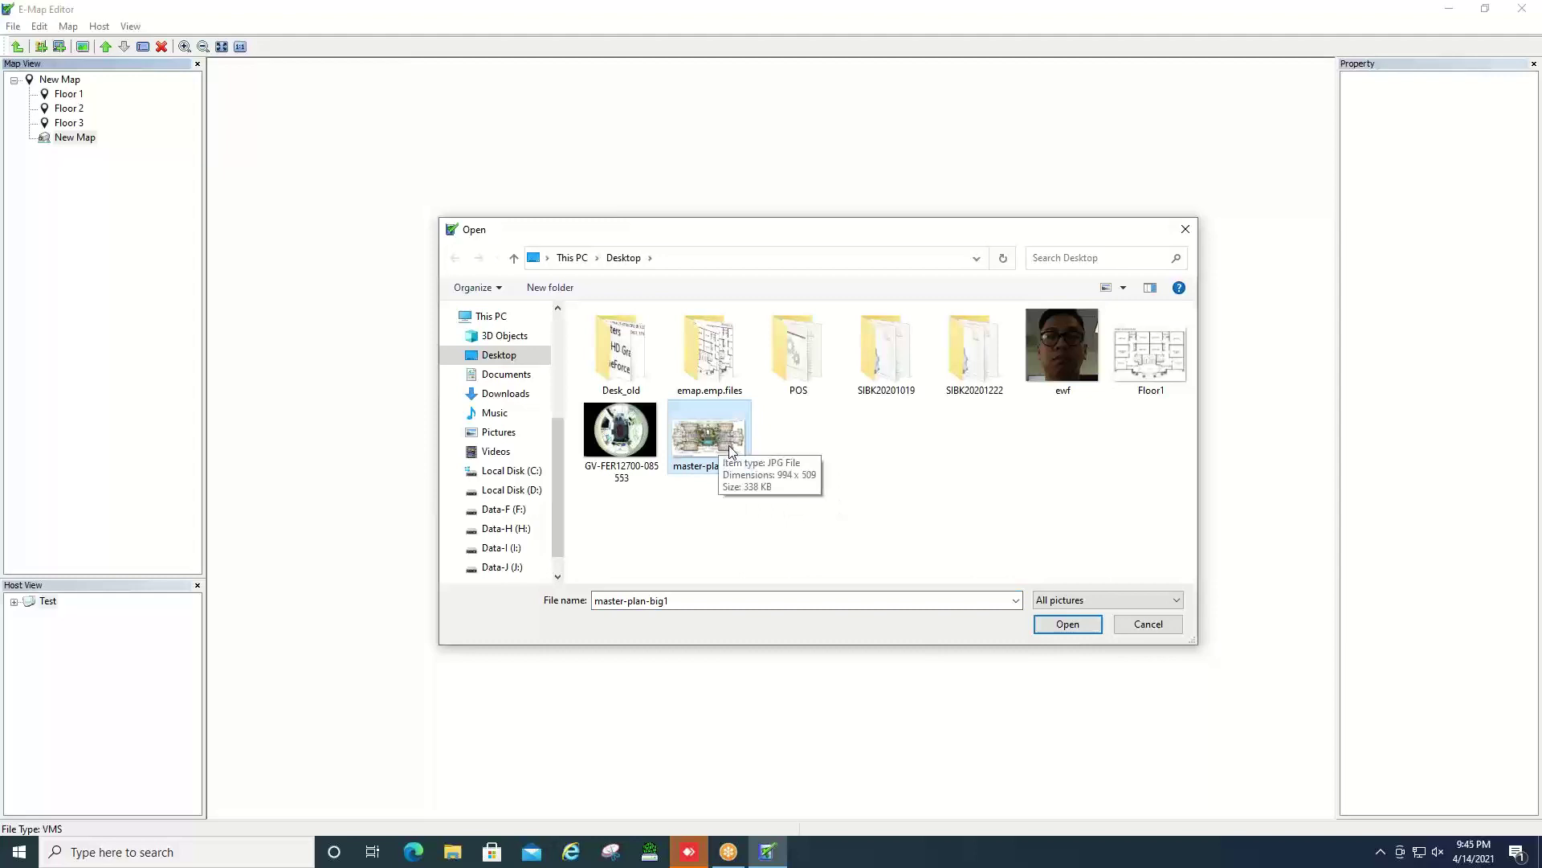
pyautogui.click(1068, 624)
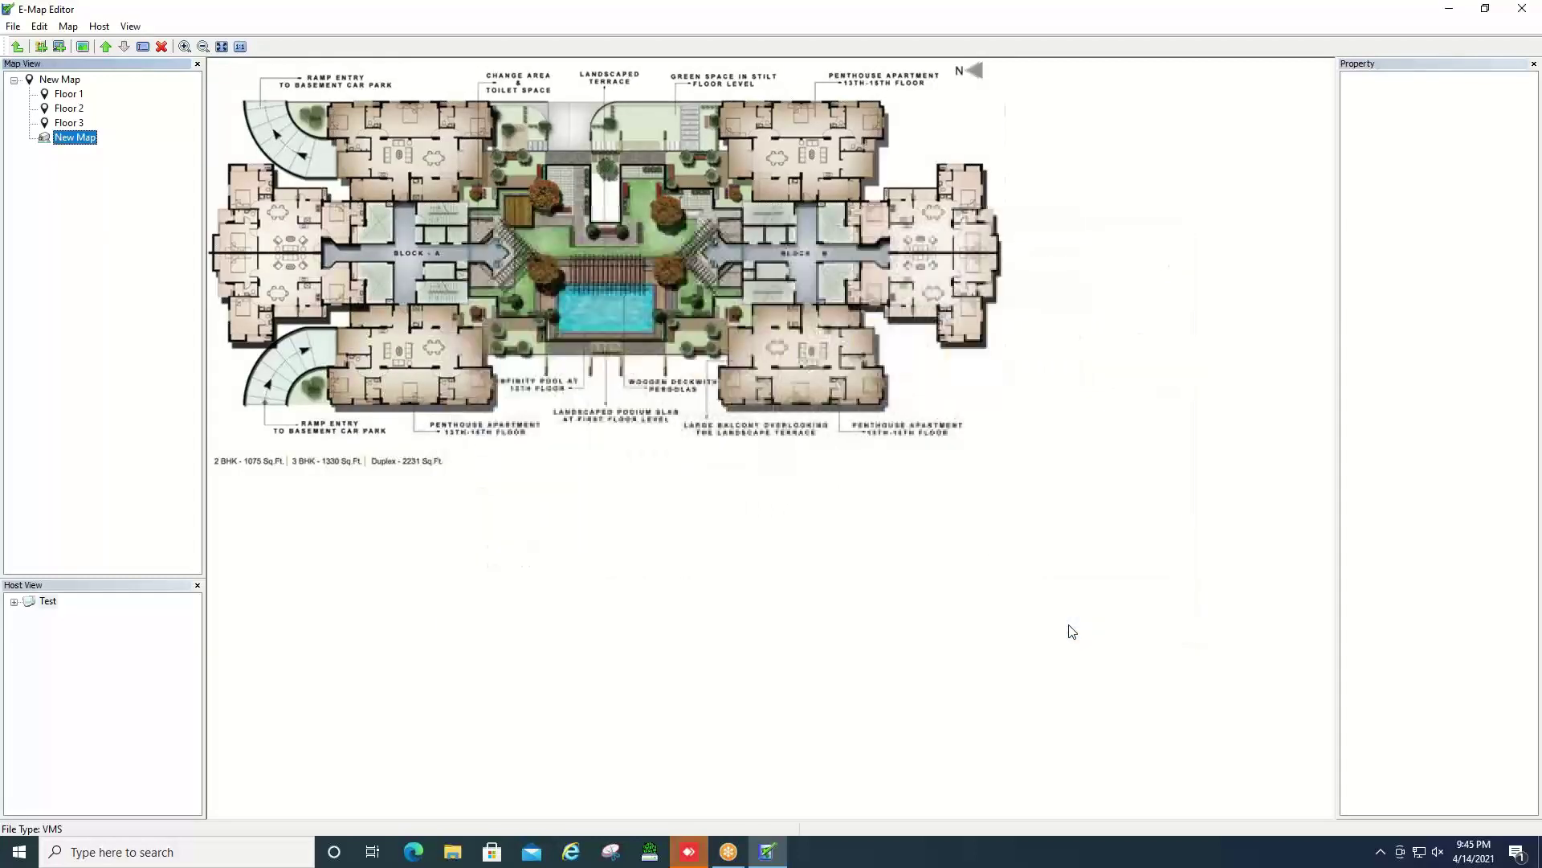
# Step: Expand the Test host and its Cameras group in Host View to list Cameras 1–20
pyautogui.click(14, 603)
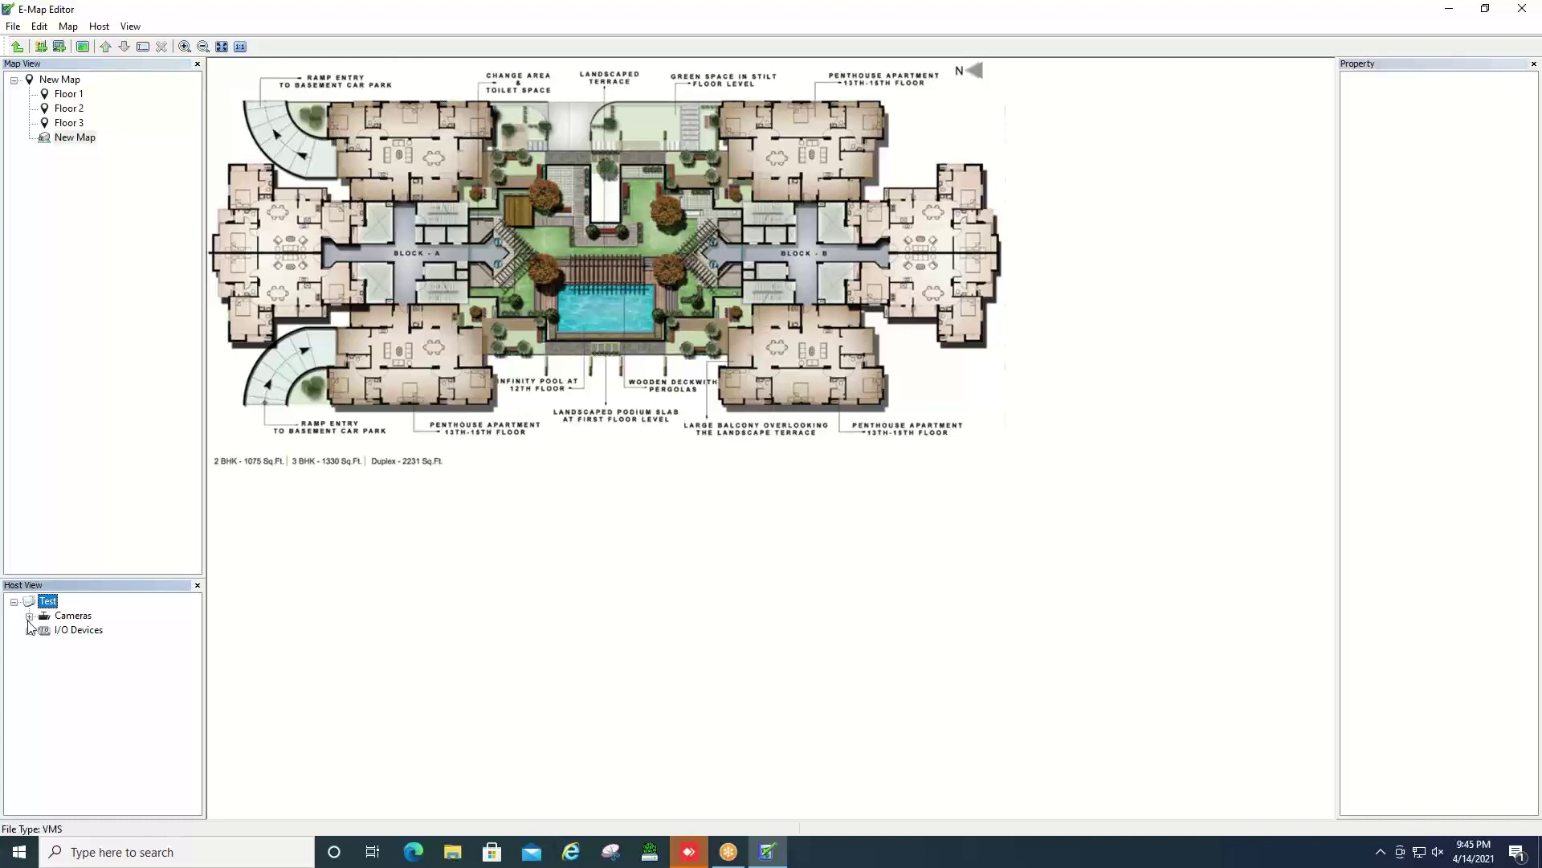
pyautogui.click(29, 616)
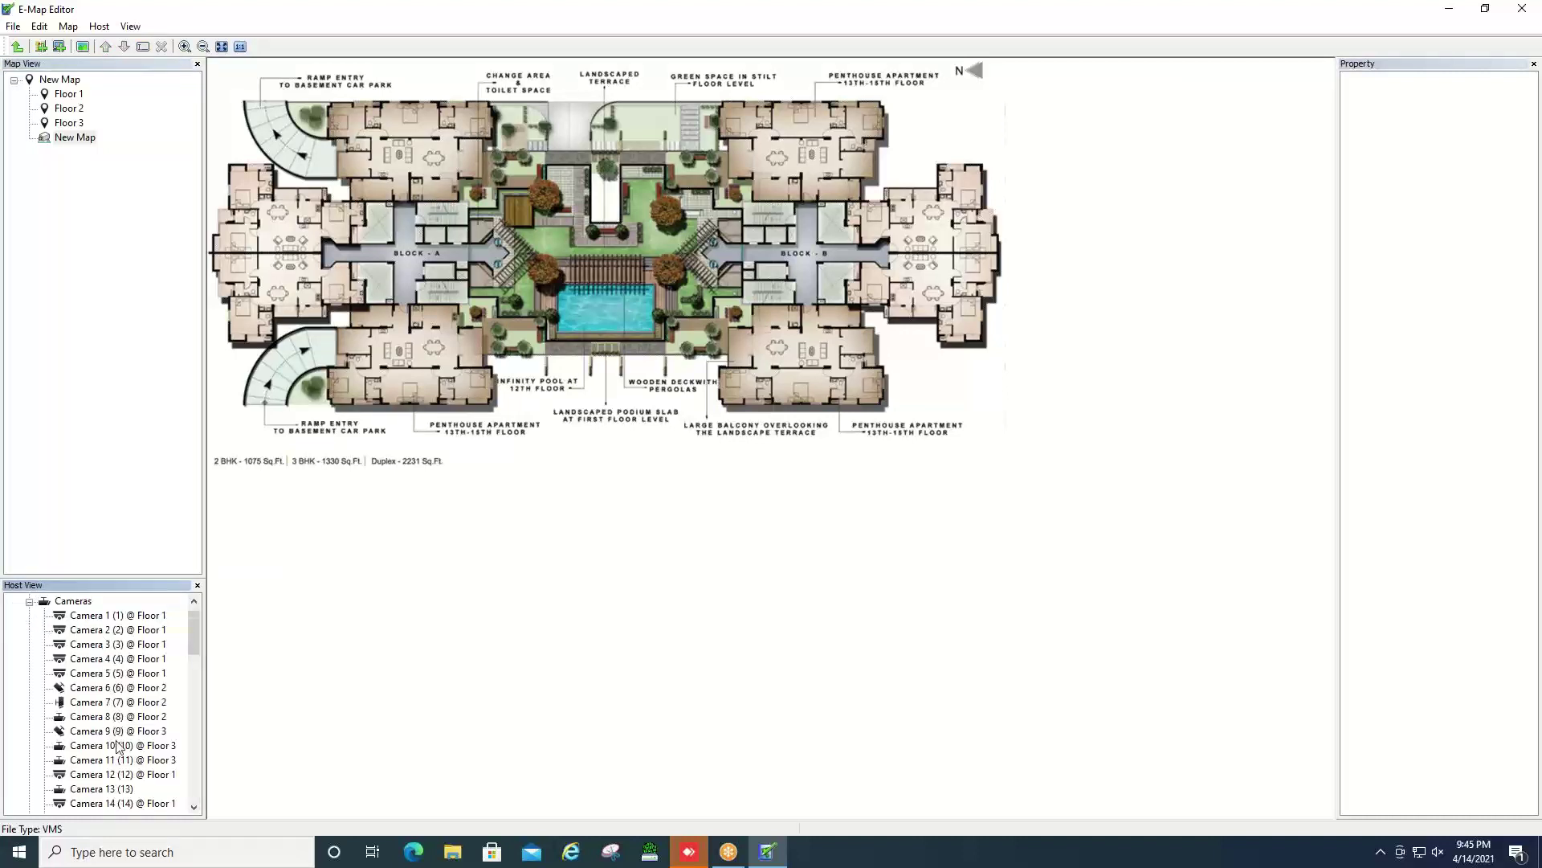
pyautogui.scroll(-2, 118, 746)
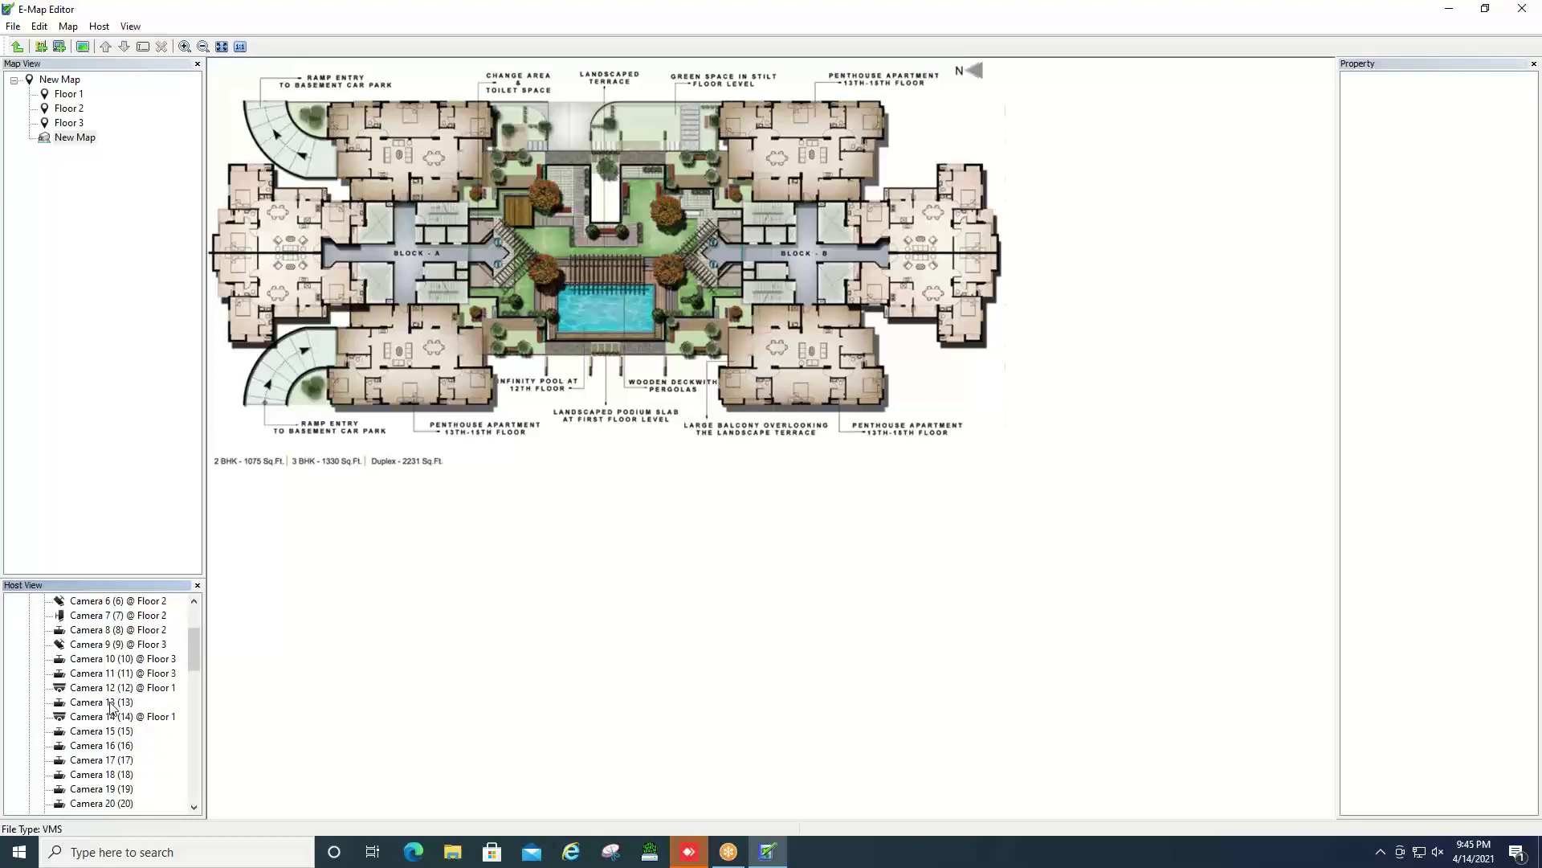
# Step: Drag Cameras 13, 15 and 16 onto the plan by the pool, wooden deck and Block B
pyautogui.click(111, 703)
pyautogui.moveTo(112, 704); pyautogui.dragTo(434, 289)
pyautogui.moveTo(504, 329); pyautogui.dragTo(504, 329)
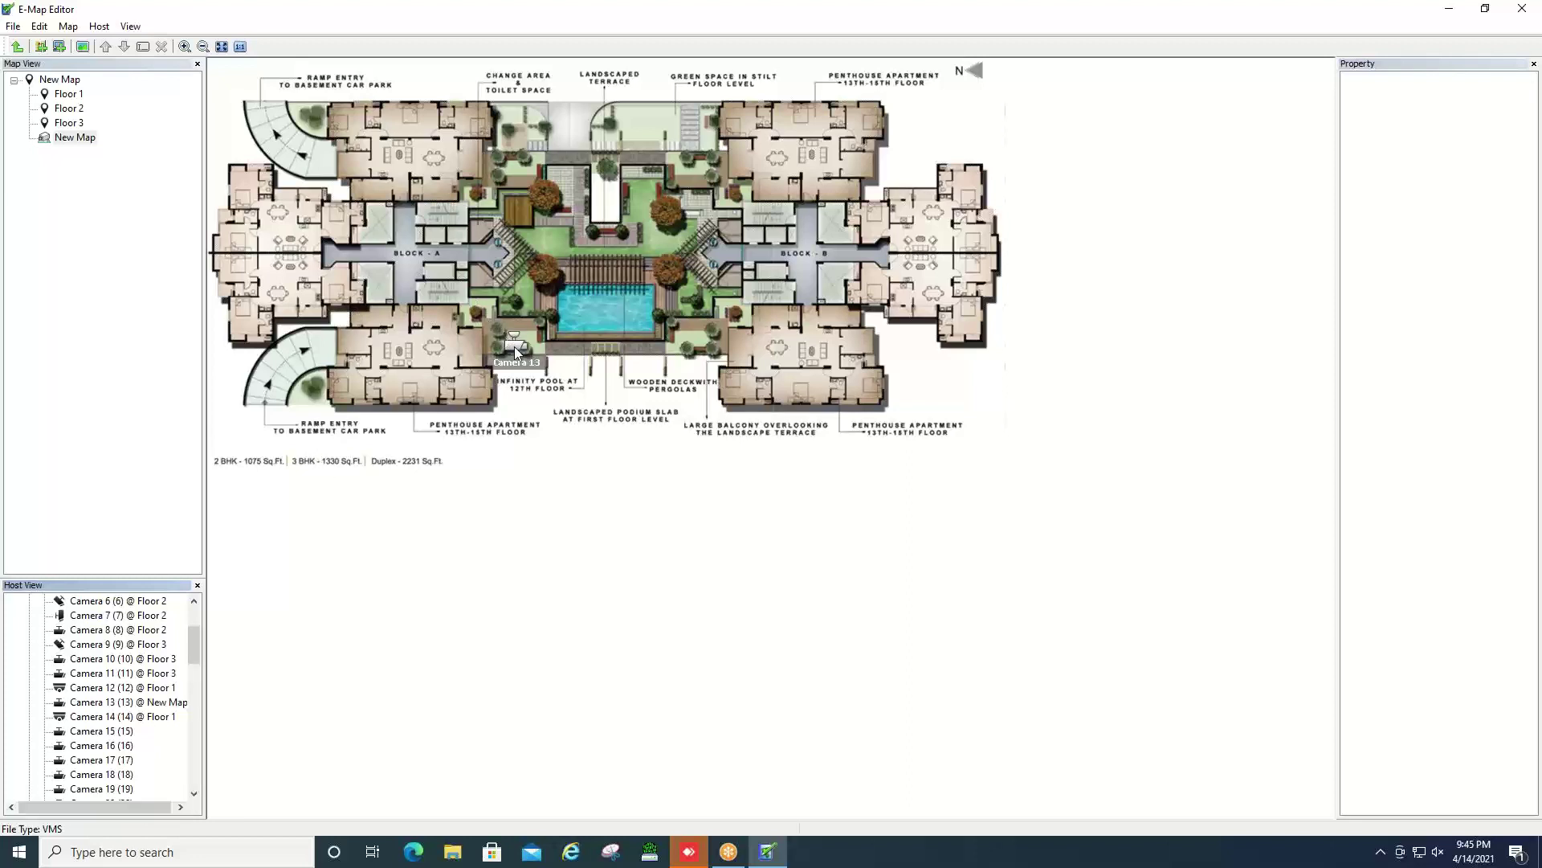
pyautogui.moveTo(94, 732); pyautogui.dragTo(679, 366)
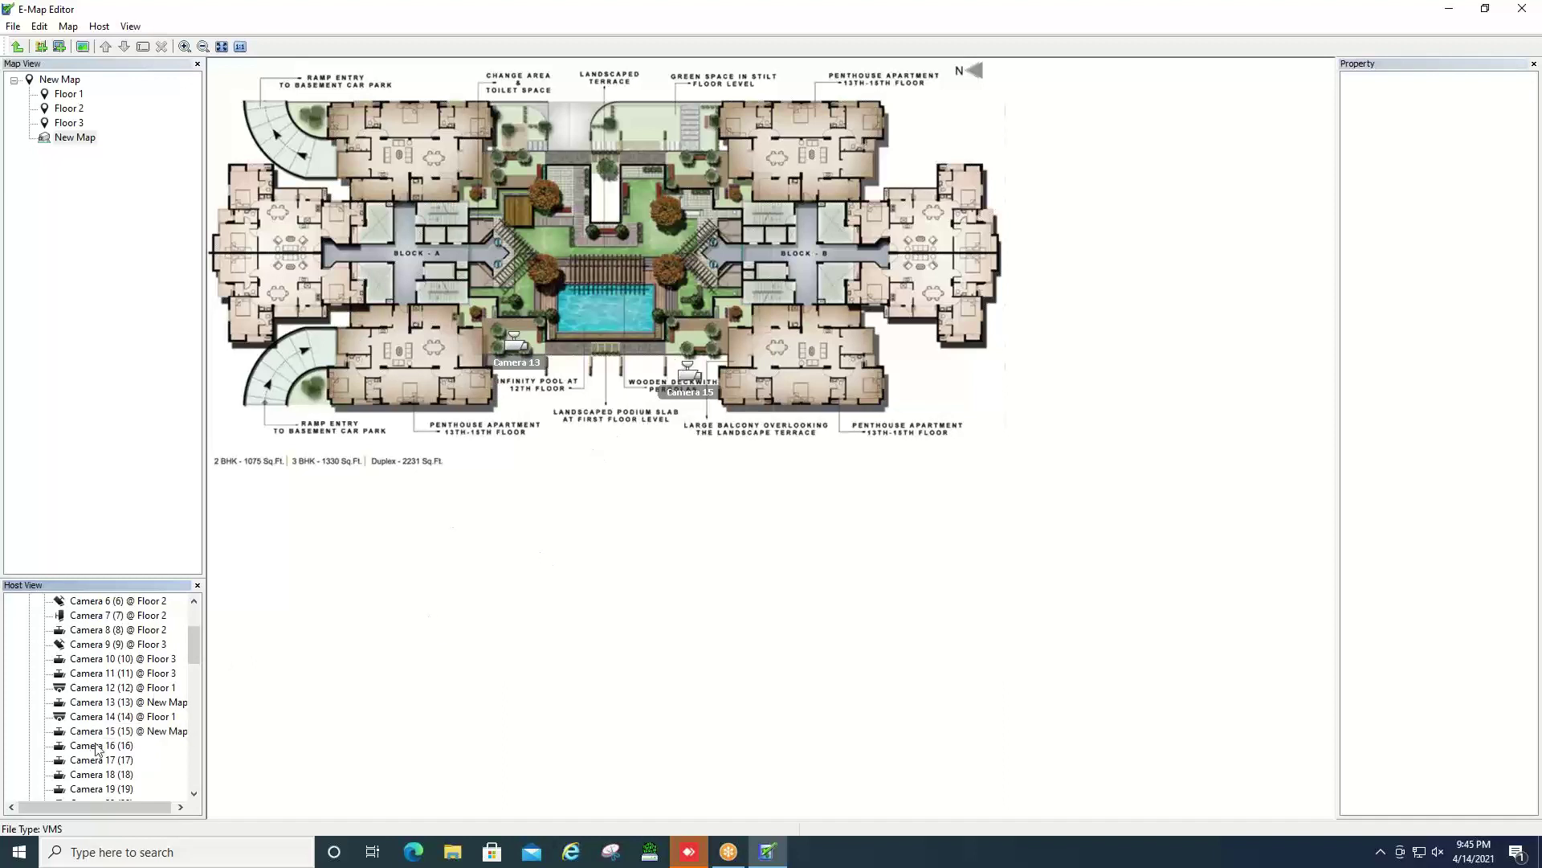
pyautogui.moveTo(98, 745); pyautogui.dragTo(768, 212)
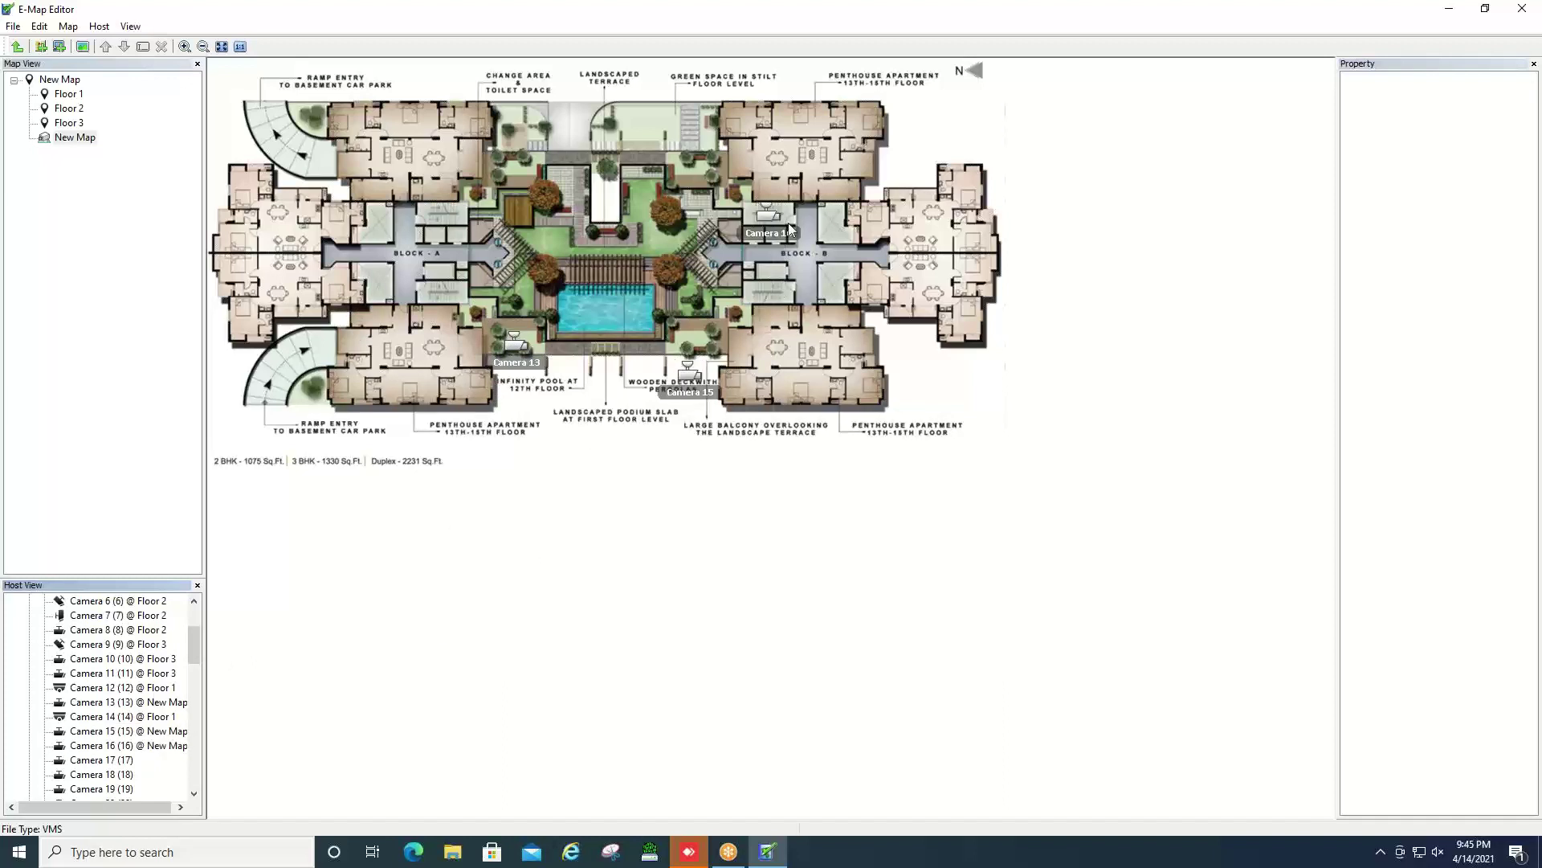
pyautogui.click(517, 347)
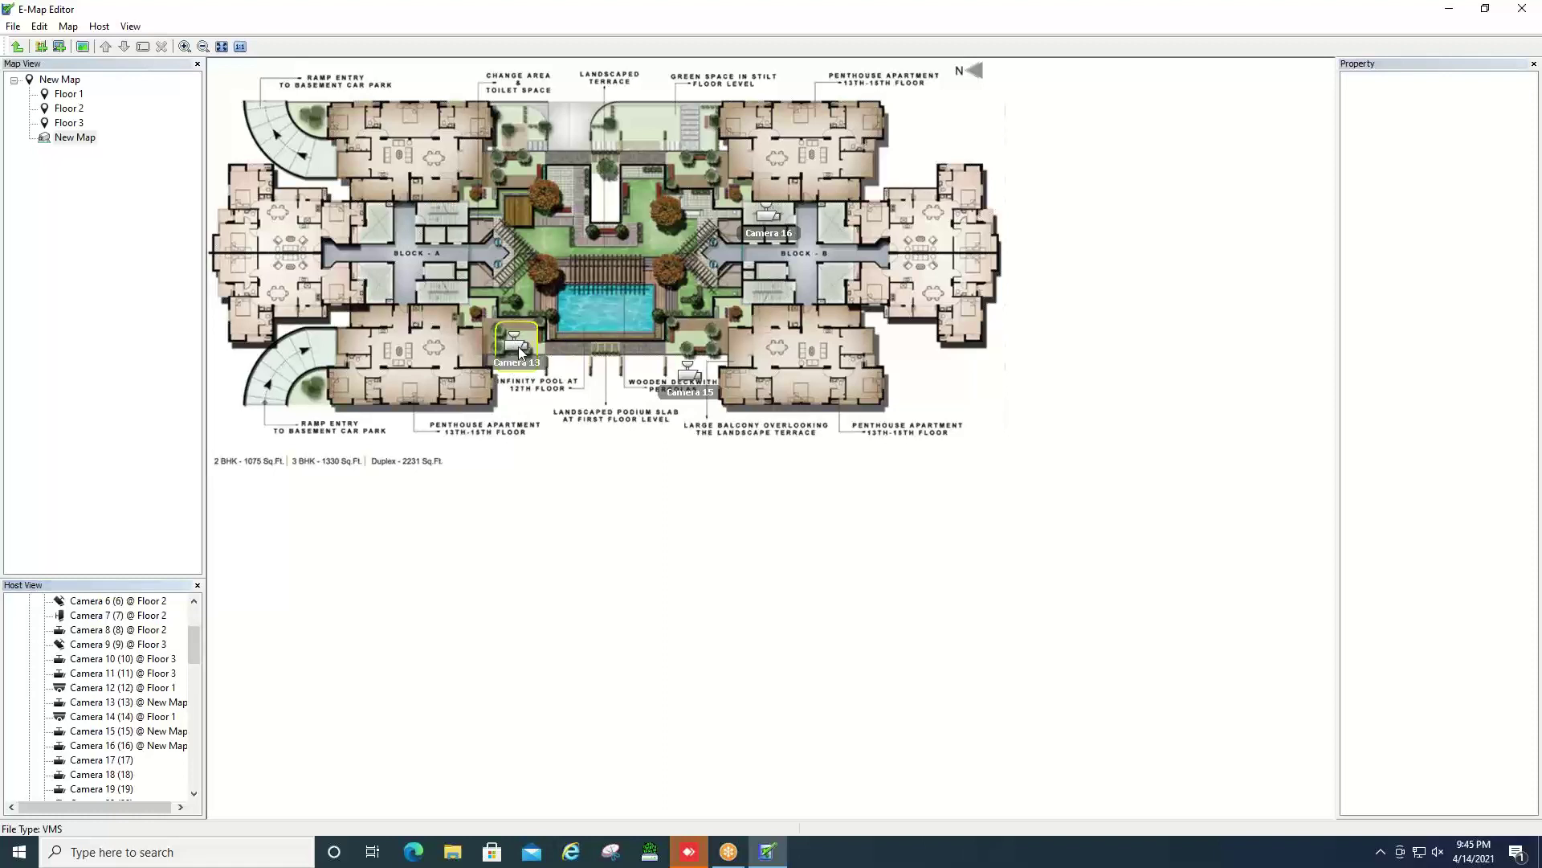
# Step: Switch Camera 13 to a dome icon and nudge it slightly lower on the plan
pyautogui.click(522, 348)
pyautogui.rightClick(521, 348)
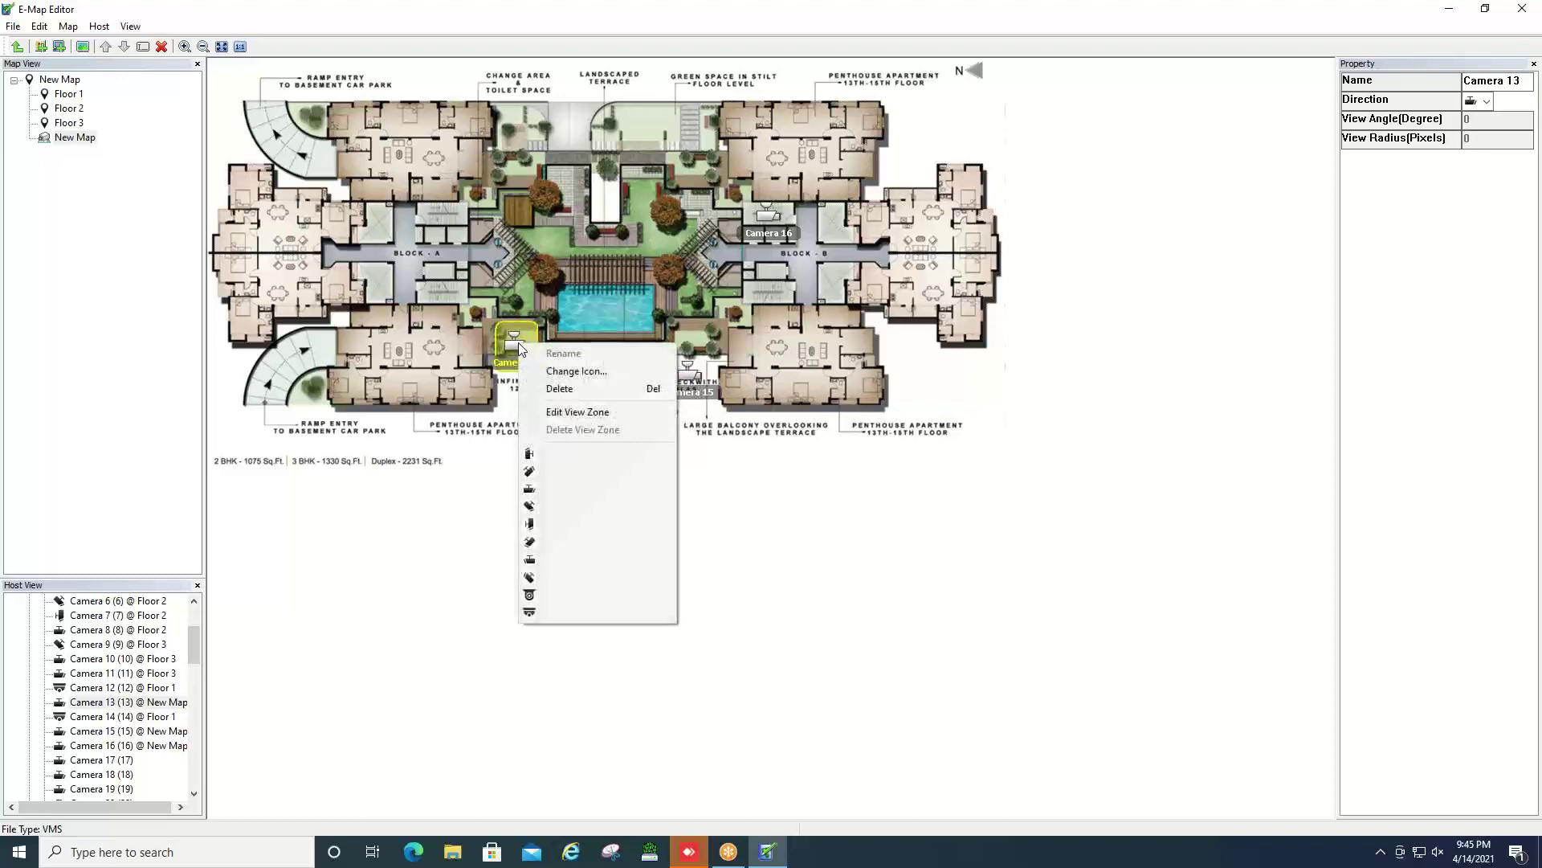
pyautogui.click(546, 608)
pyautogui.moveTo(521, 348); pyautogui.dragTo(524, 378)
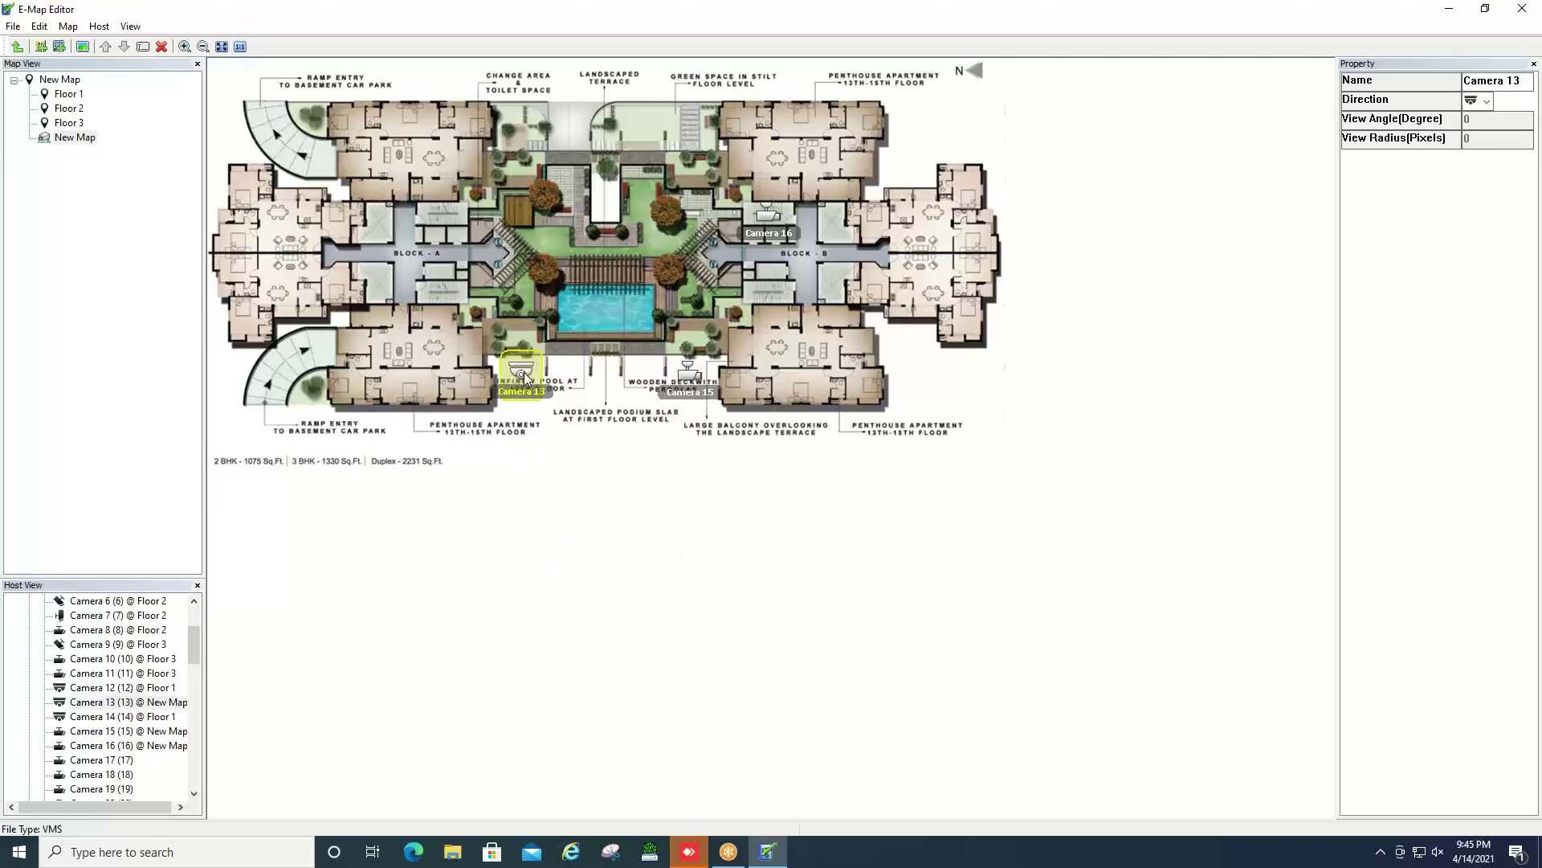
# Step: Switch Camera 15's icon to a dome camera
pyautogui.click(686, 371)
pyautogui.rightClick(686, 371)
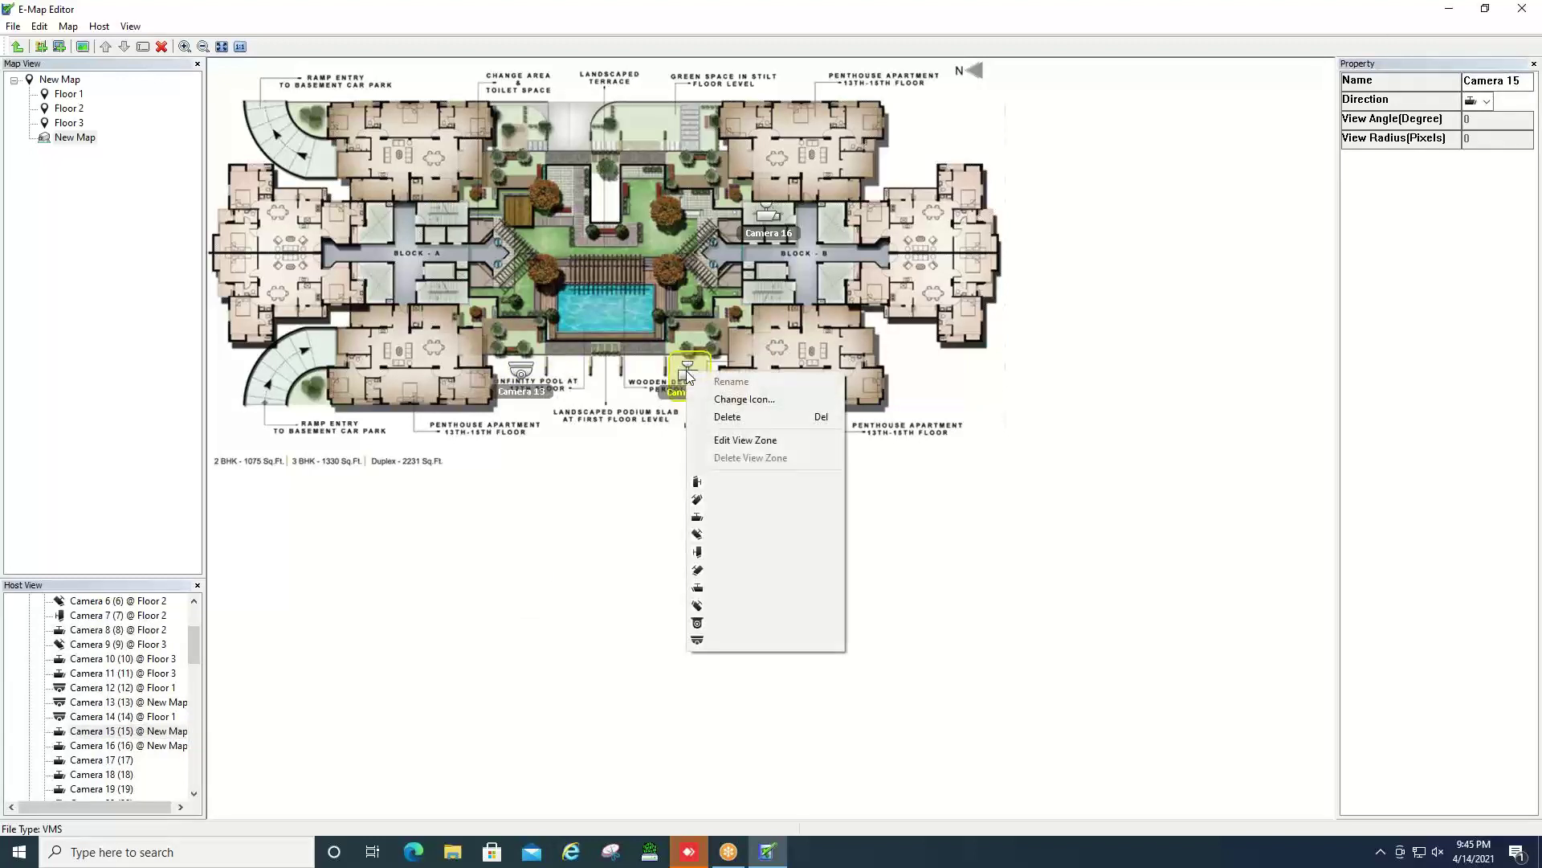
pyautogui.click(726, 640)
pyautogui.click(529, 372)
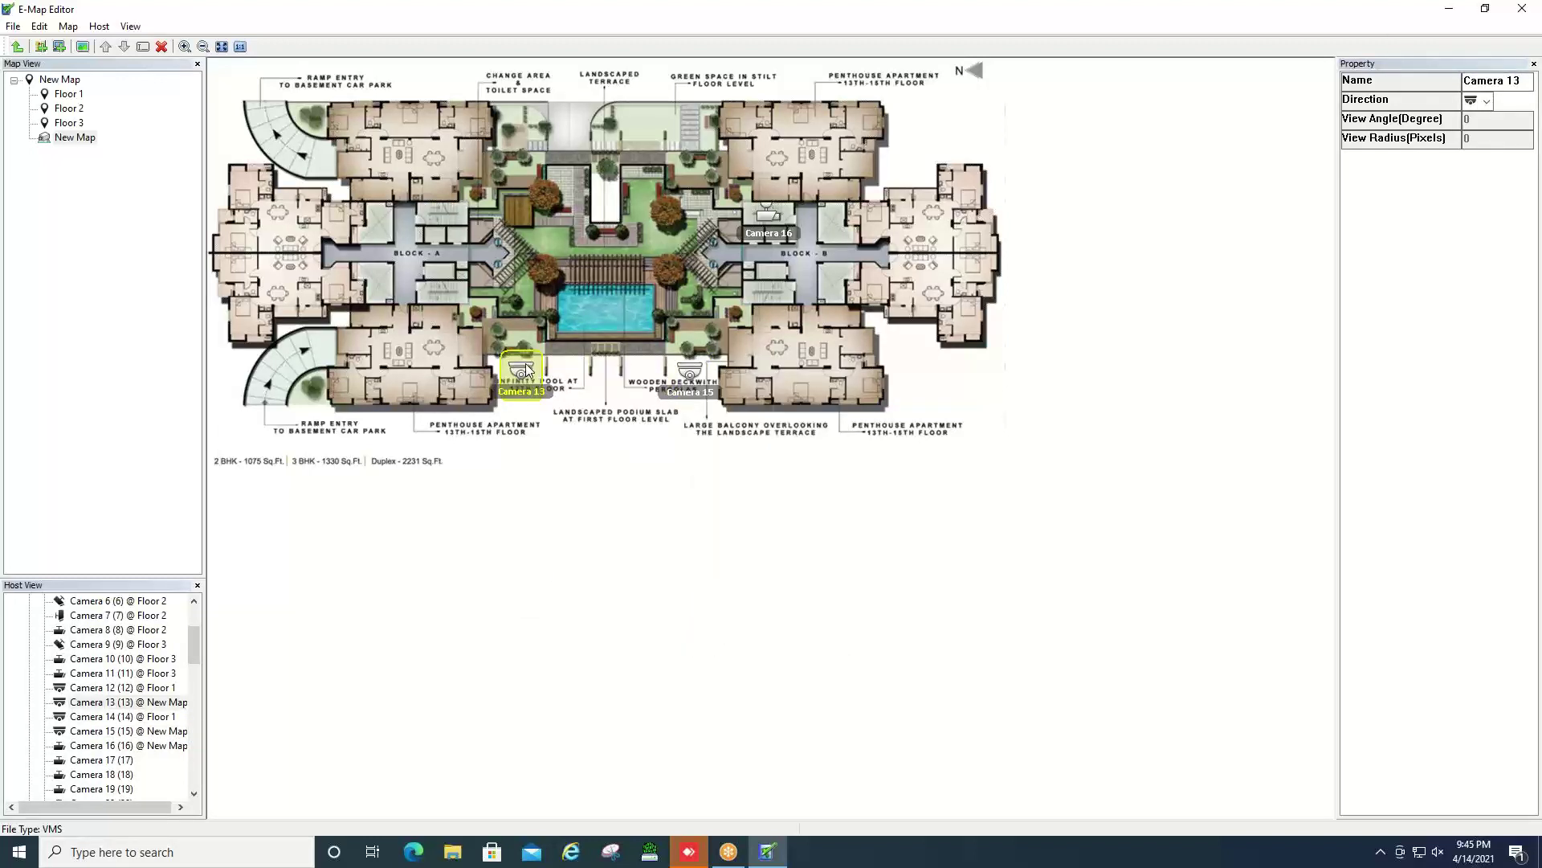
pyautogui.rightClick(526, 370)
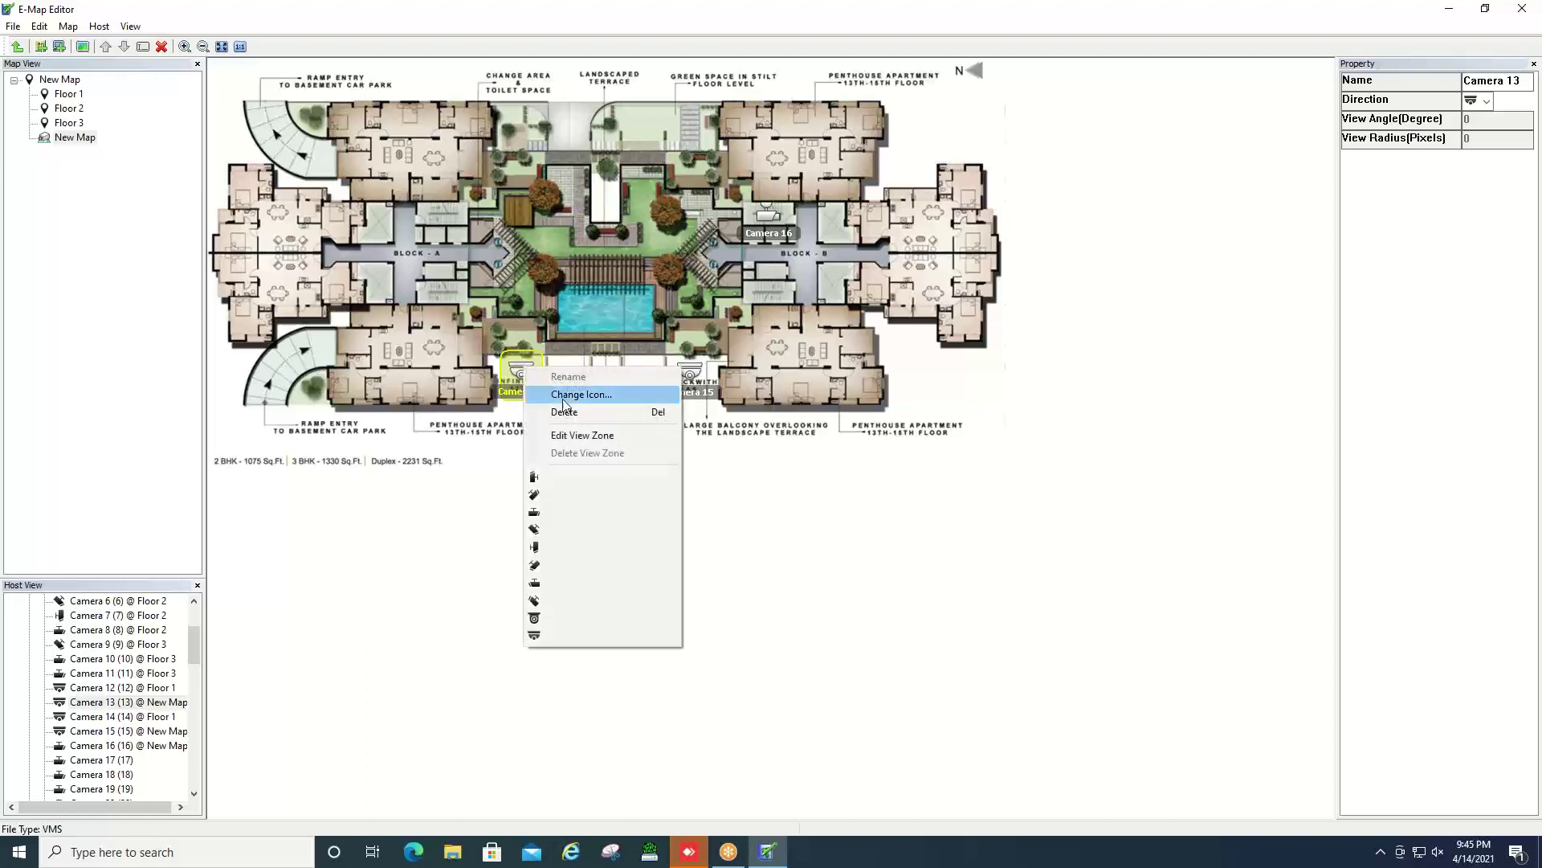
# Step: Draw Camera 13's view zone as a fan below it and finish the edit
pyautogui.click(584, 436)
pyautogui.moveTo(592, 398); pyautogui.dragTo(616, 362)
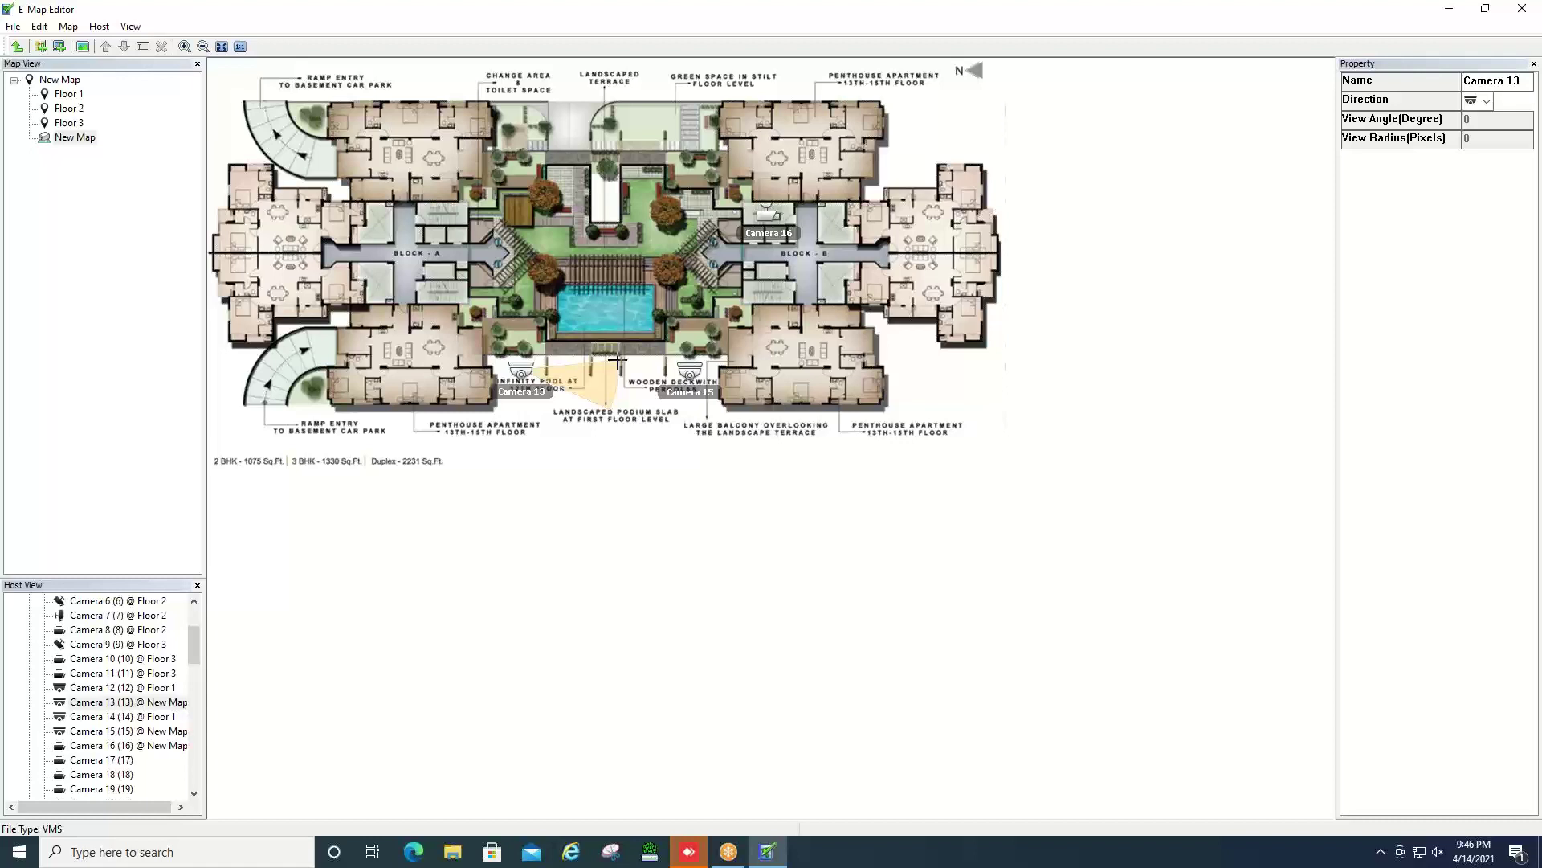
pyautogui.rightClick(619, 361)
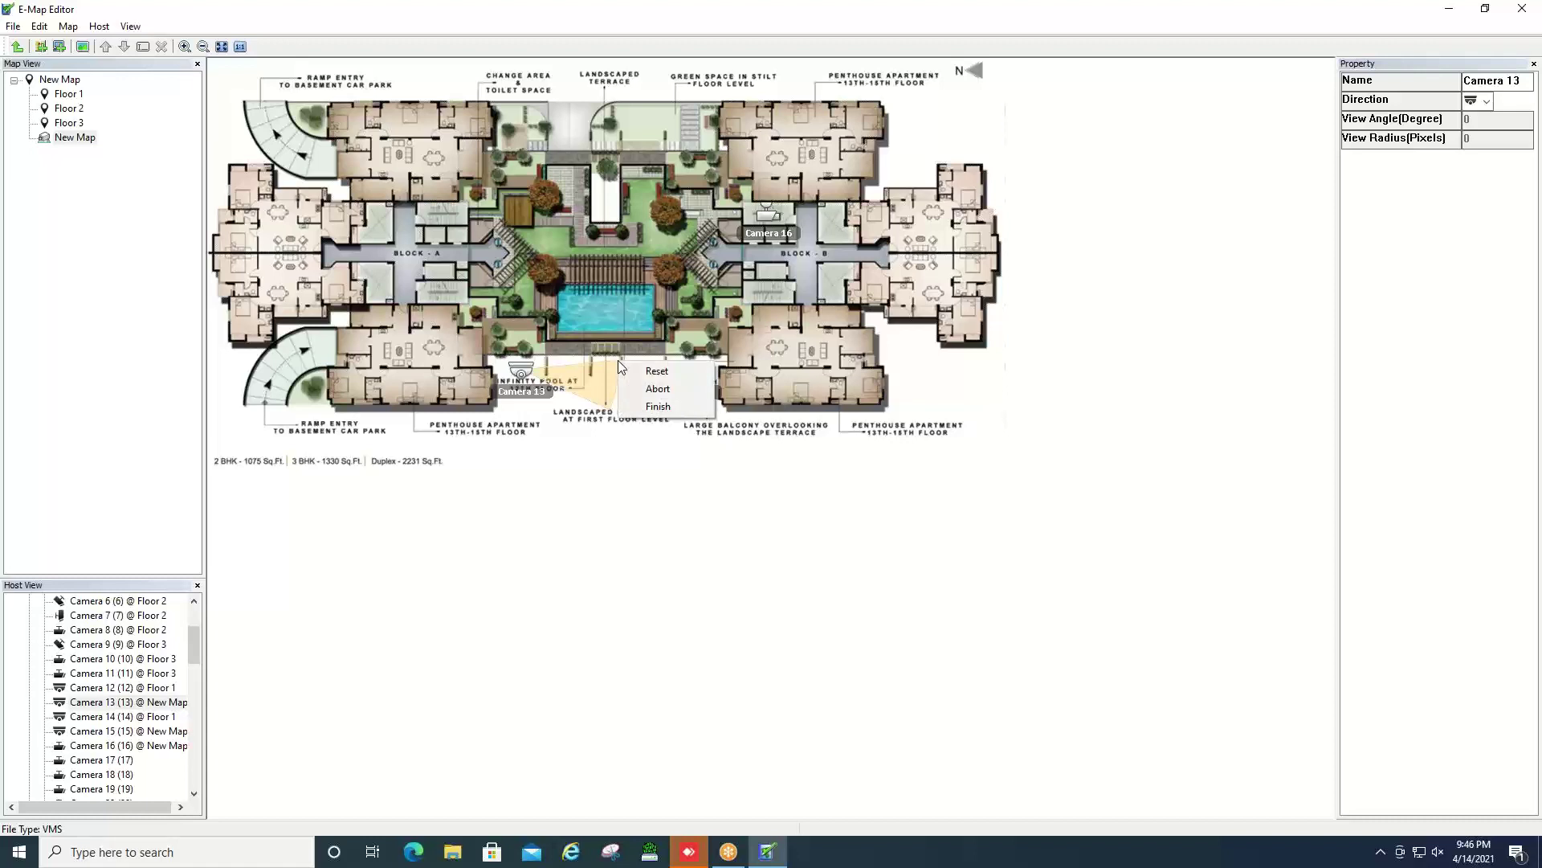
pyautogui.click(639, 406)
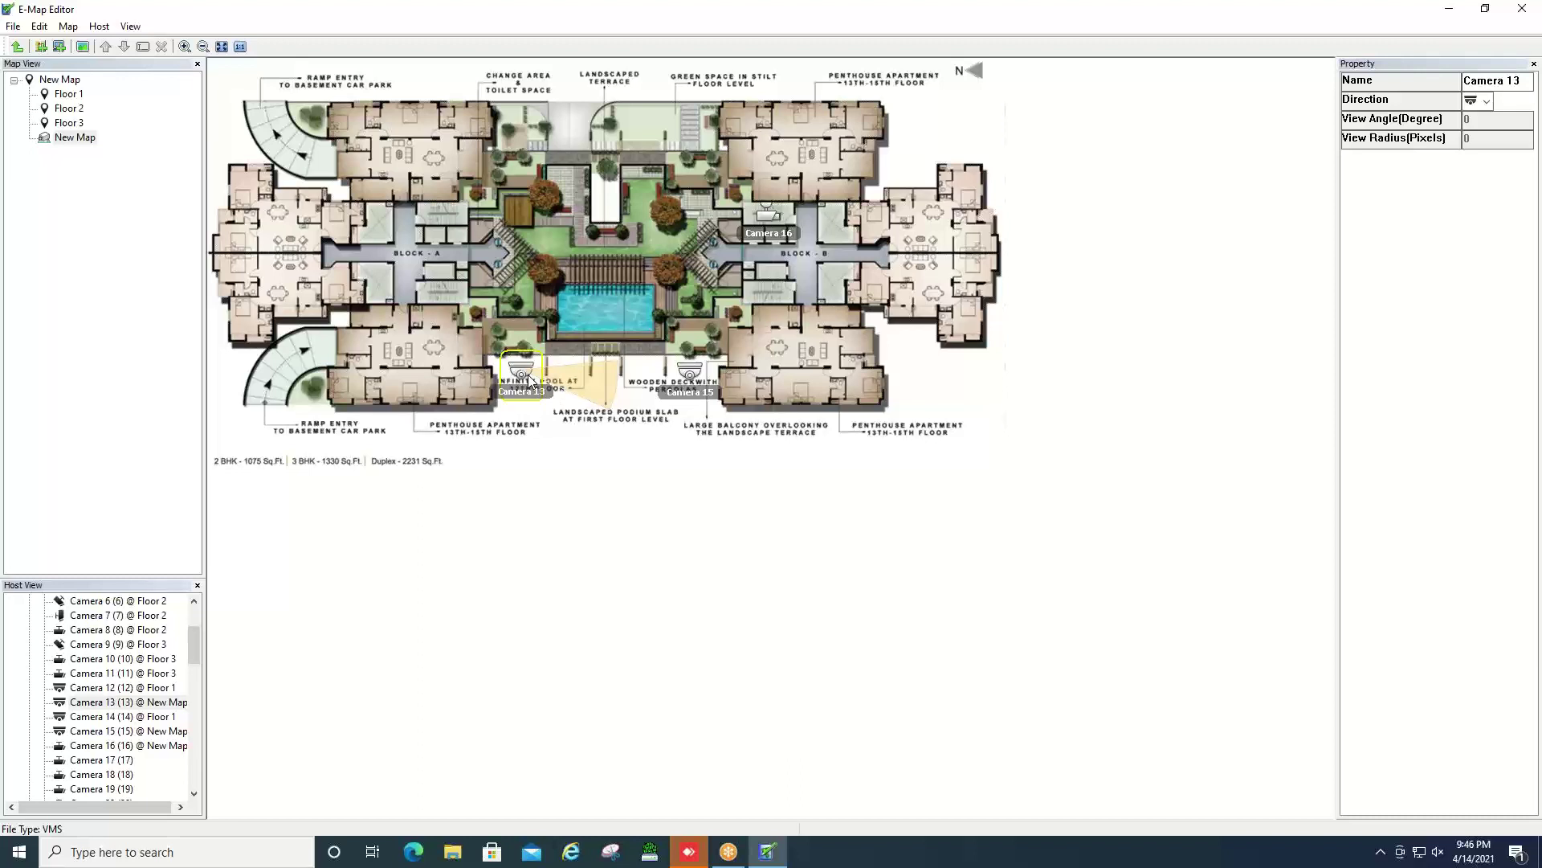
# Step: Set Camera 13's View Angle(Degree) to 45 in the Property panel
pyautogui.click(526, 376)
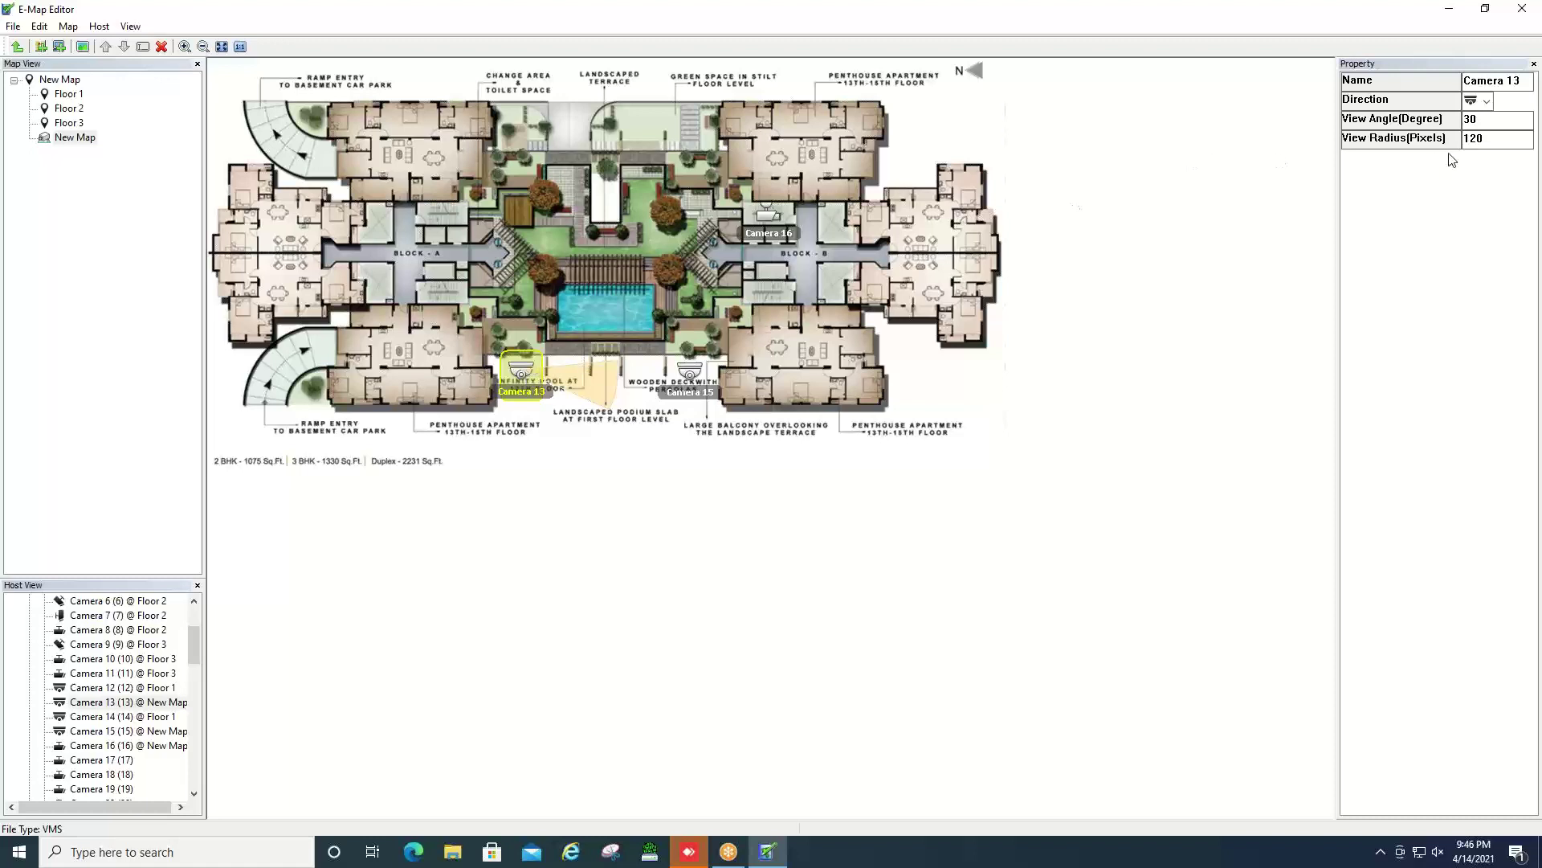
pyautogui.click(1473, 119)
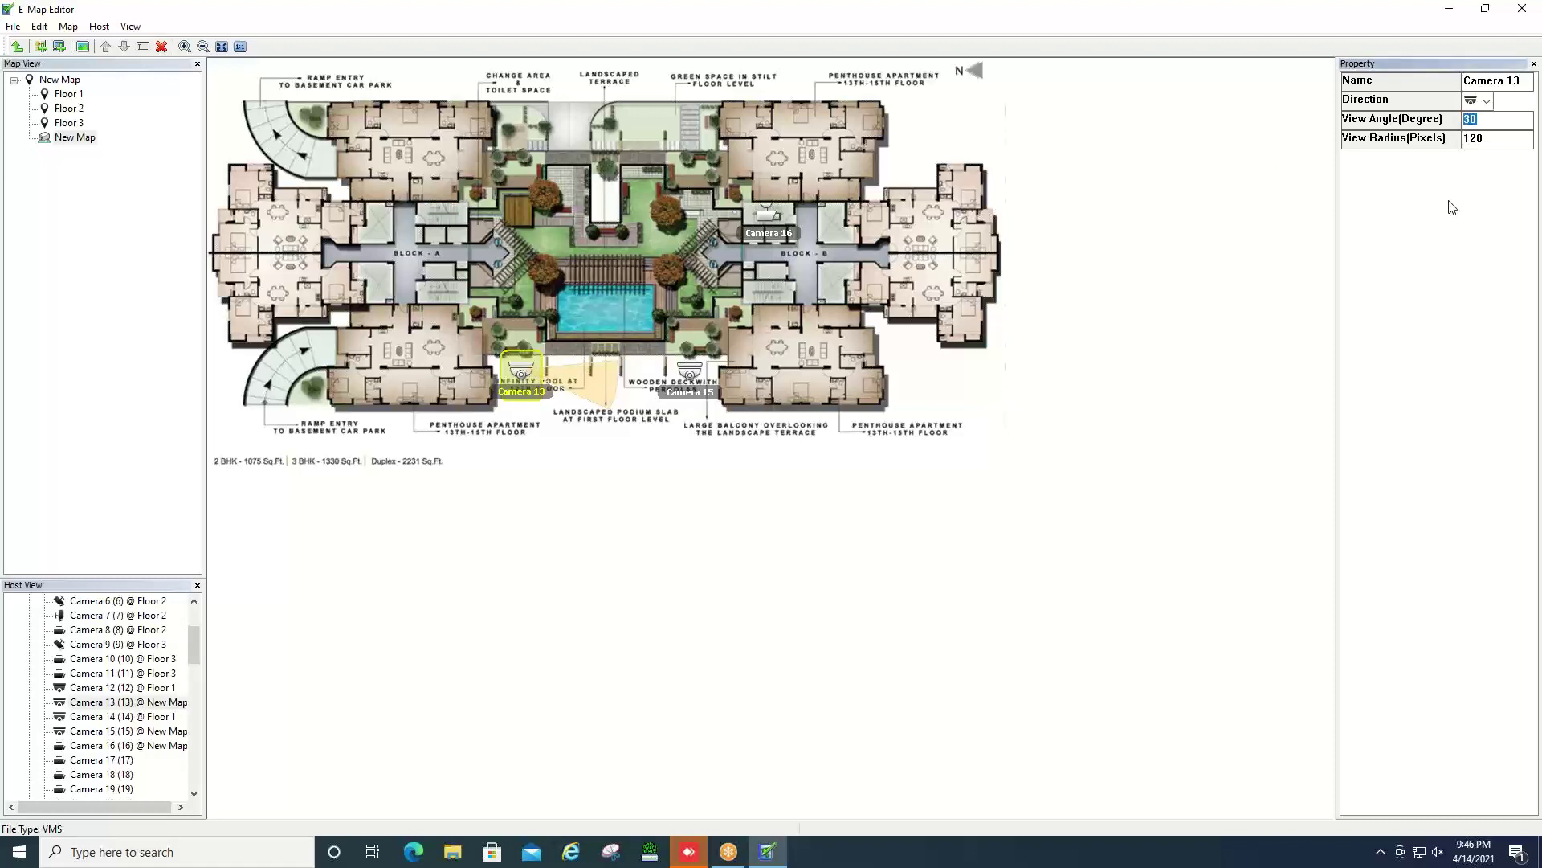
pyautogui.write('45')
pyautogui.click(520, 375)
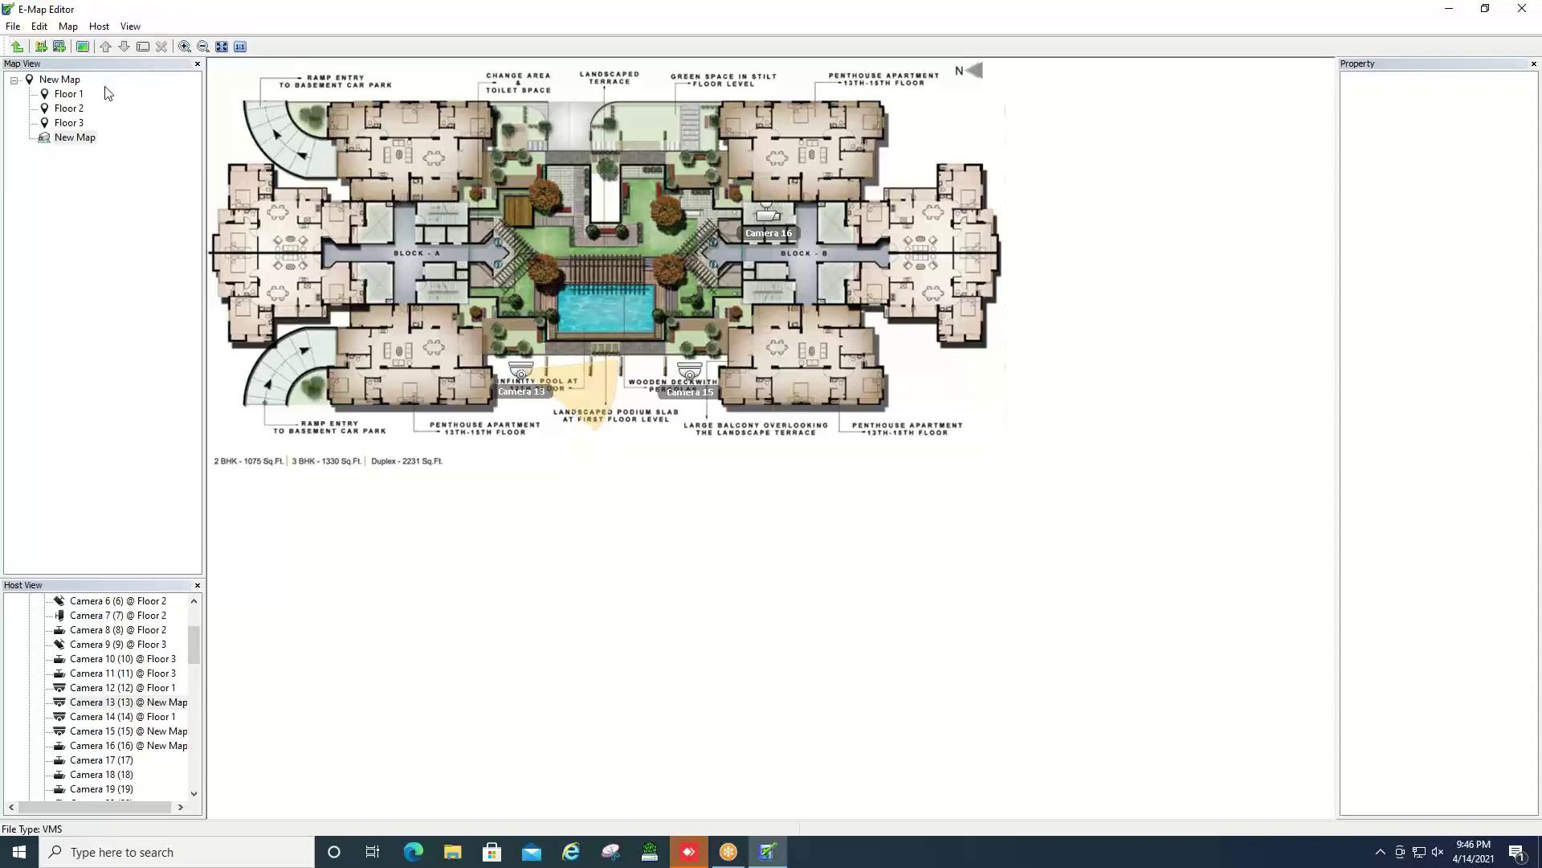
# Step: Save the finished camera map to VMS via File > Save to VMS, then exit E-Map Editor
pyautogui.click(14, 28)
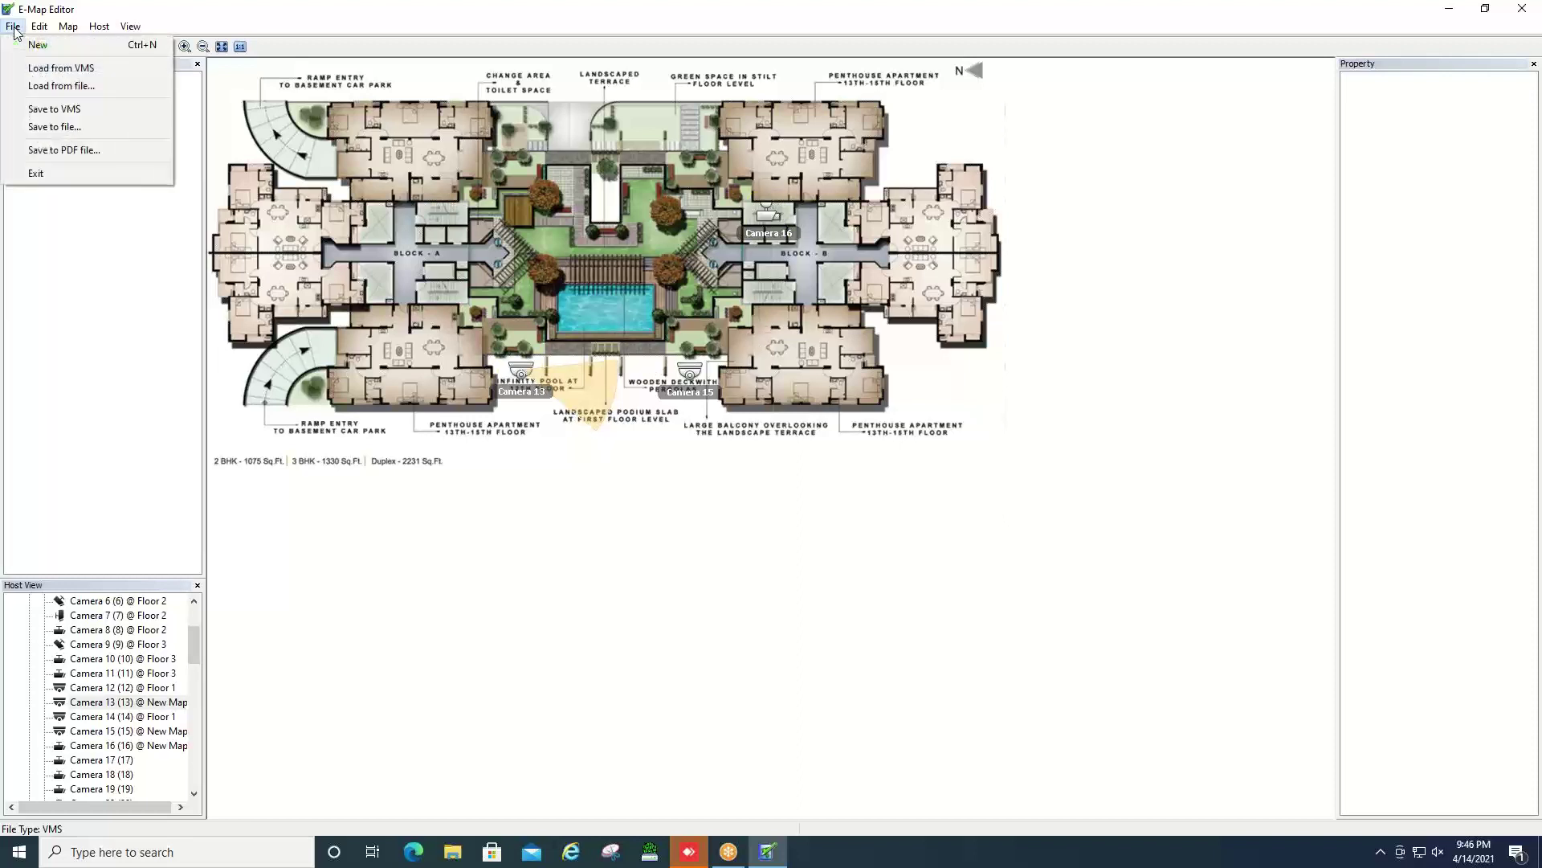
pyautogui.click(59, 112)
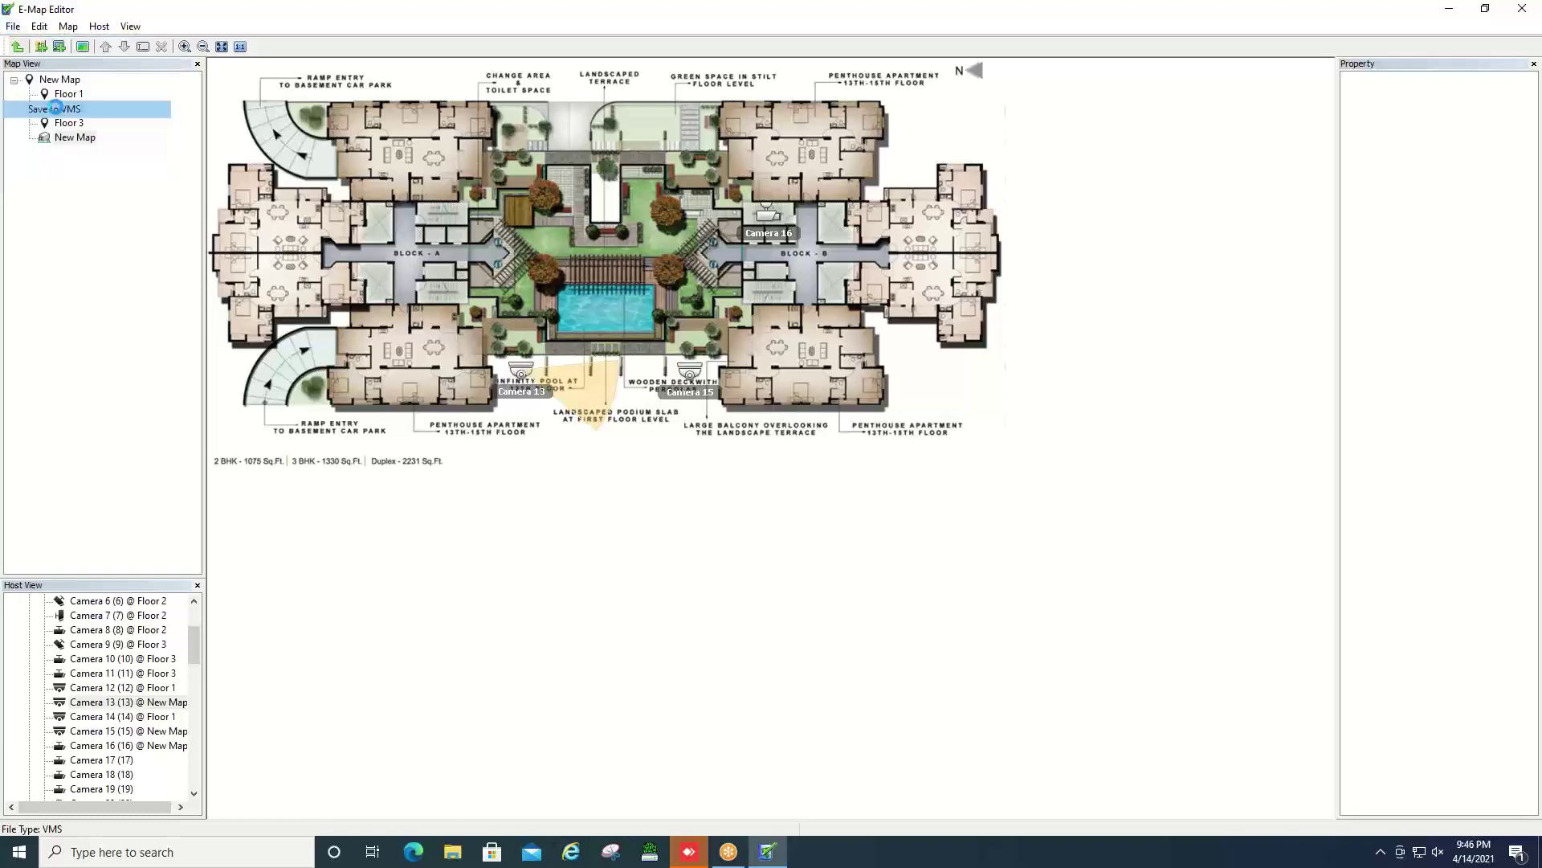
pyautogui.click(1518, 16)
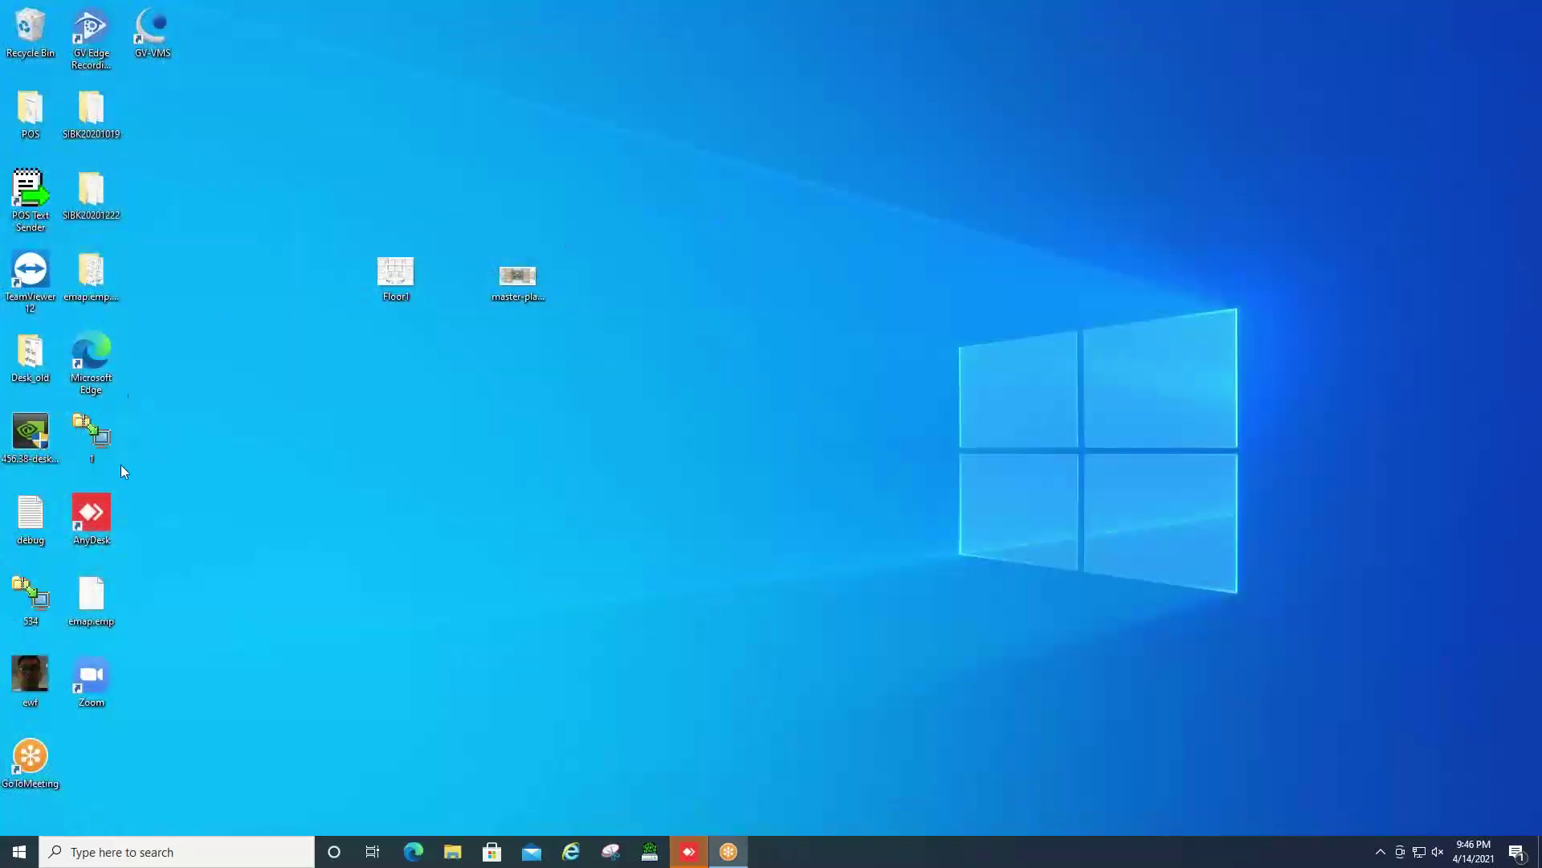
# Step: Launch GV-VMS from the desktop icon to bring up Floor 1 and the GV-VD8700, GV-FER5701, GV-FER12700 feeds
pyautogui.doubleClick(152, 33)
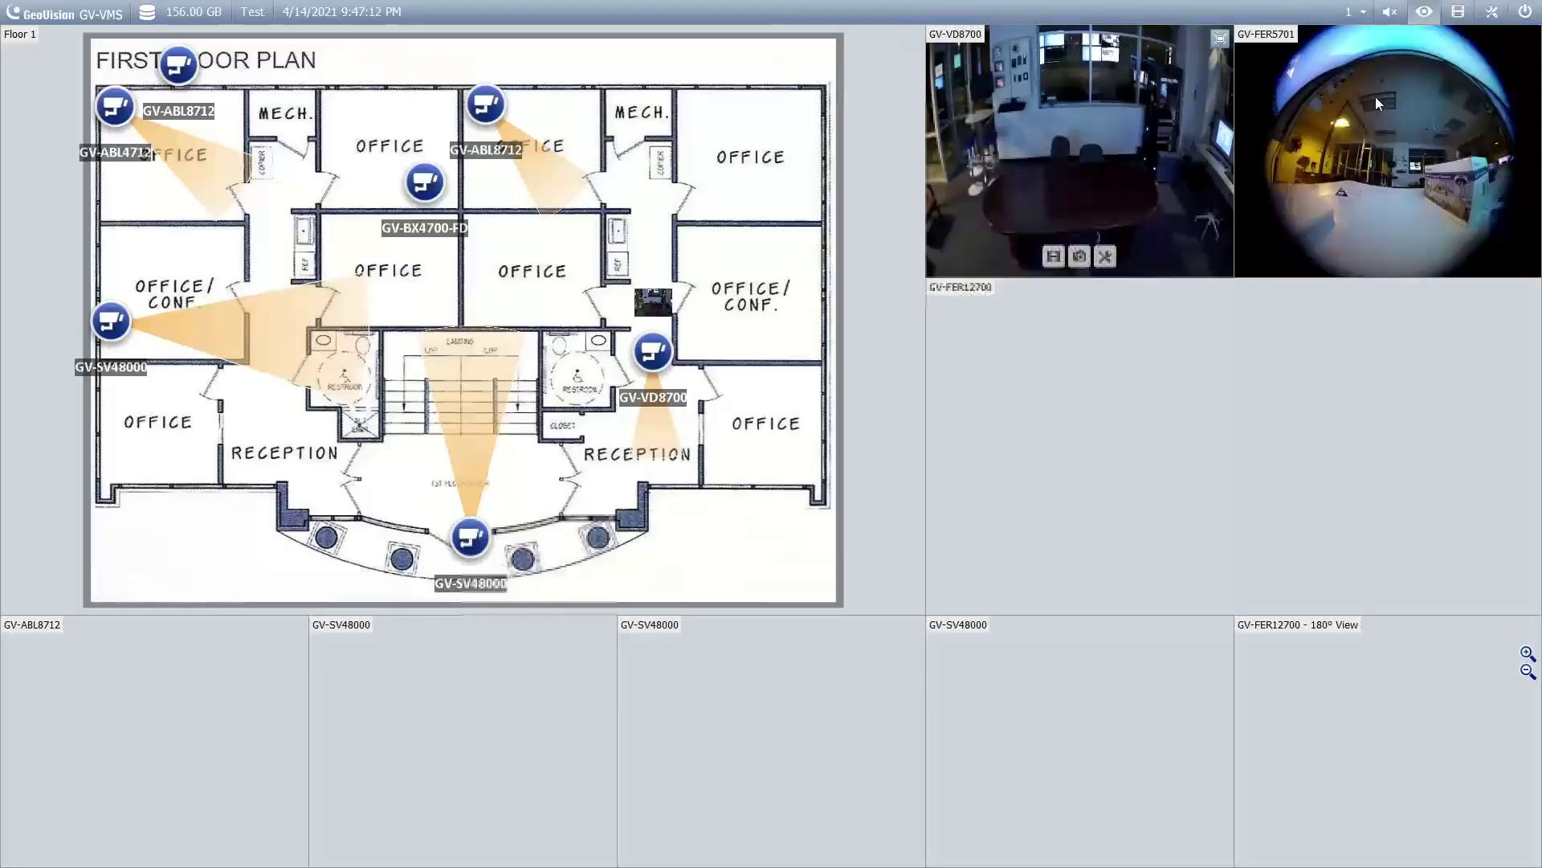
# Step: Show the Content List with E-Map and New Map expanded, listing Floor 1, 2 and 3
pyautogui.click(1494, 13)
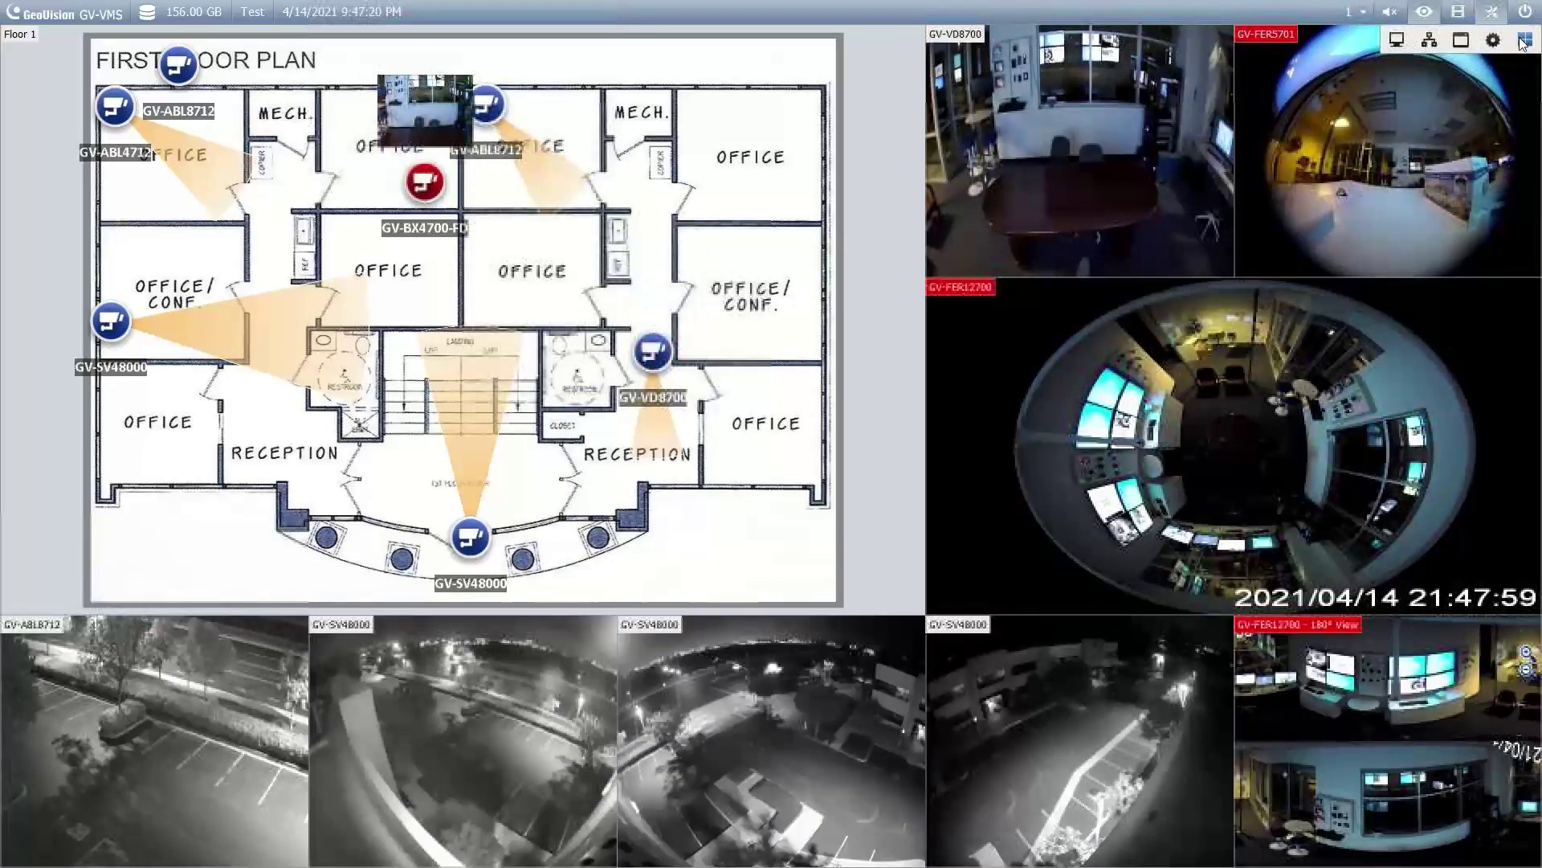
pyautogui.click(1524, 41)
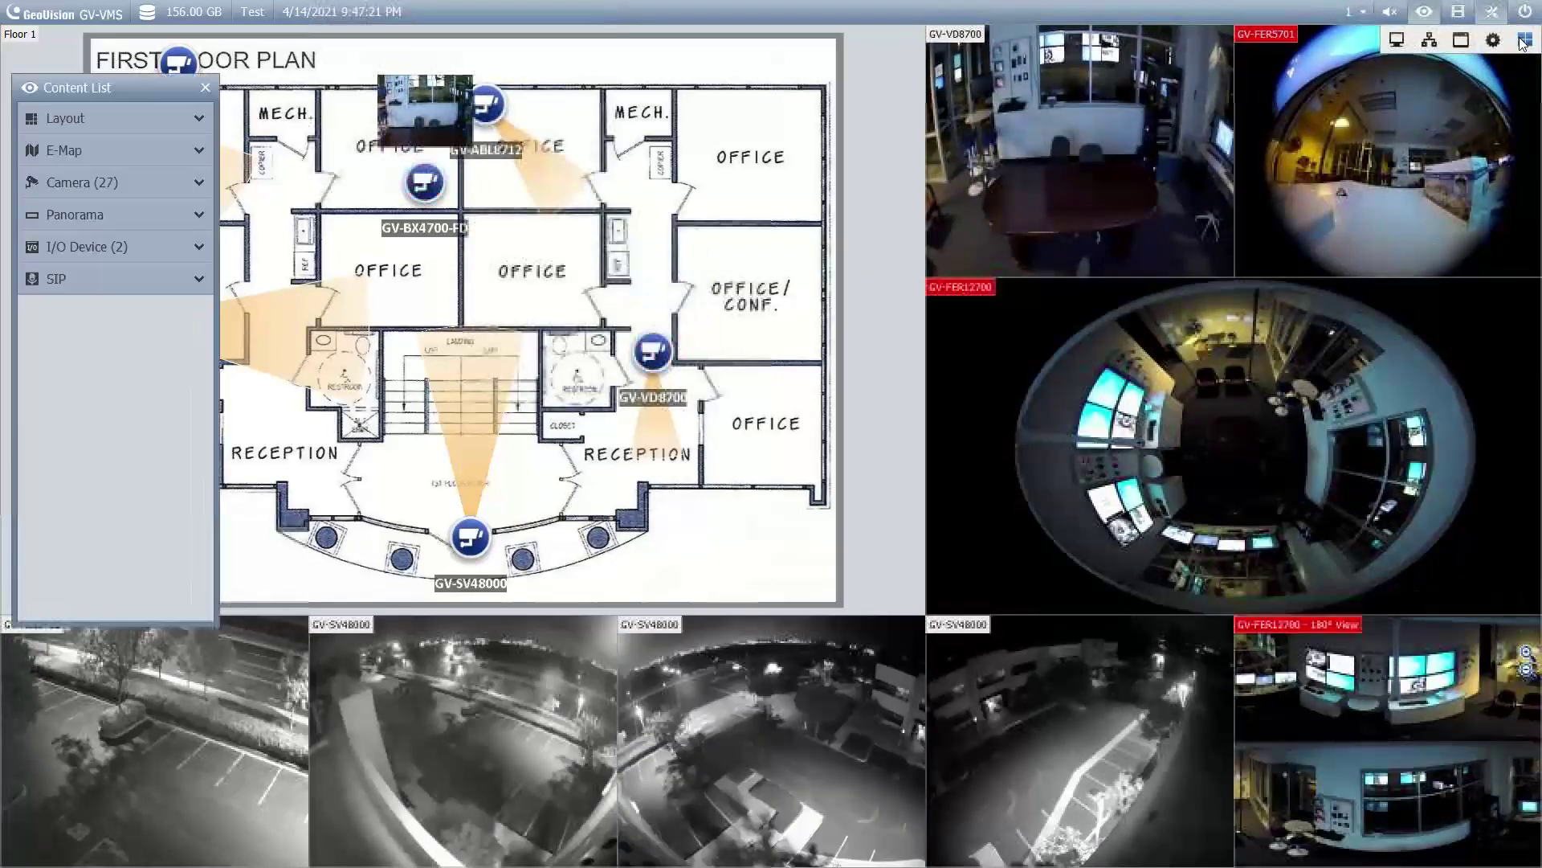
pyautogui.click(55, 149)
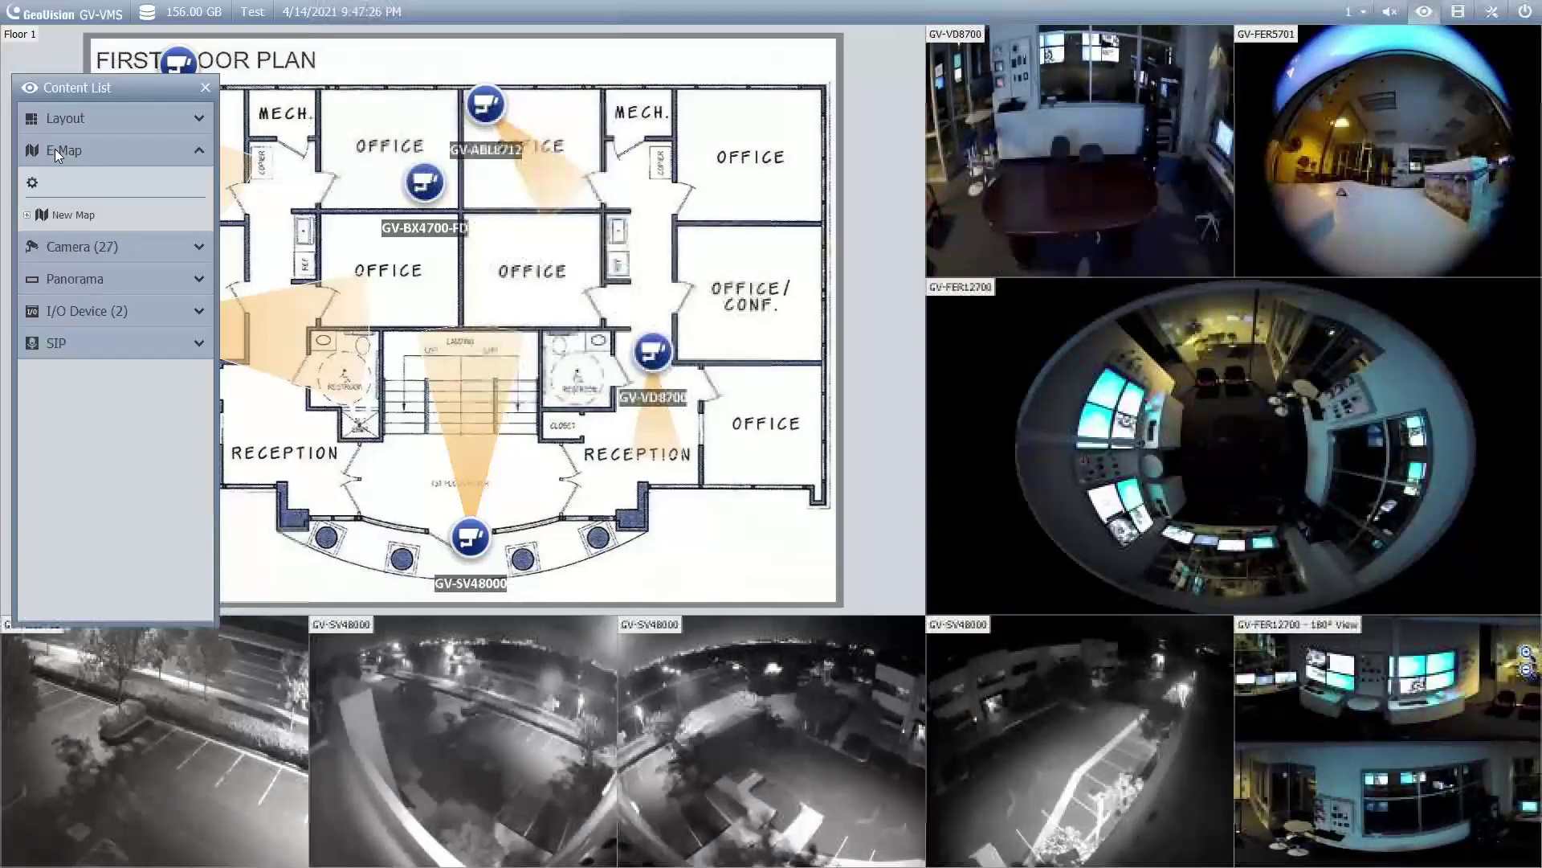
pyautogui.click(27, 215)
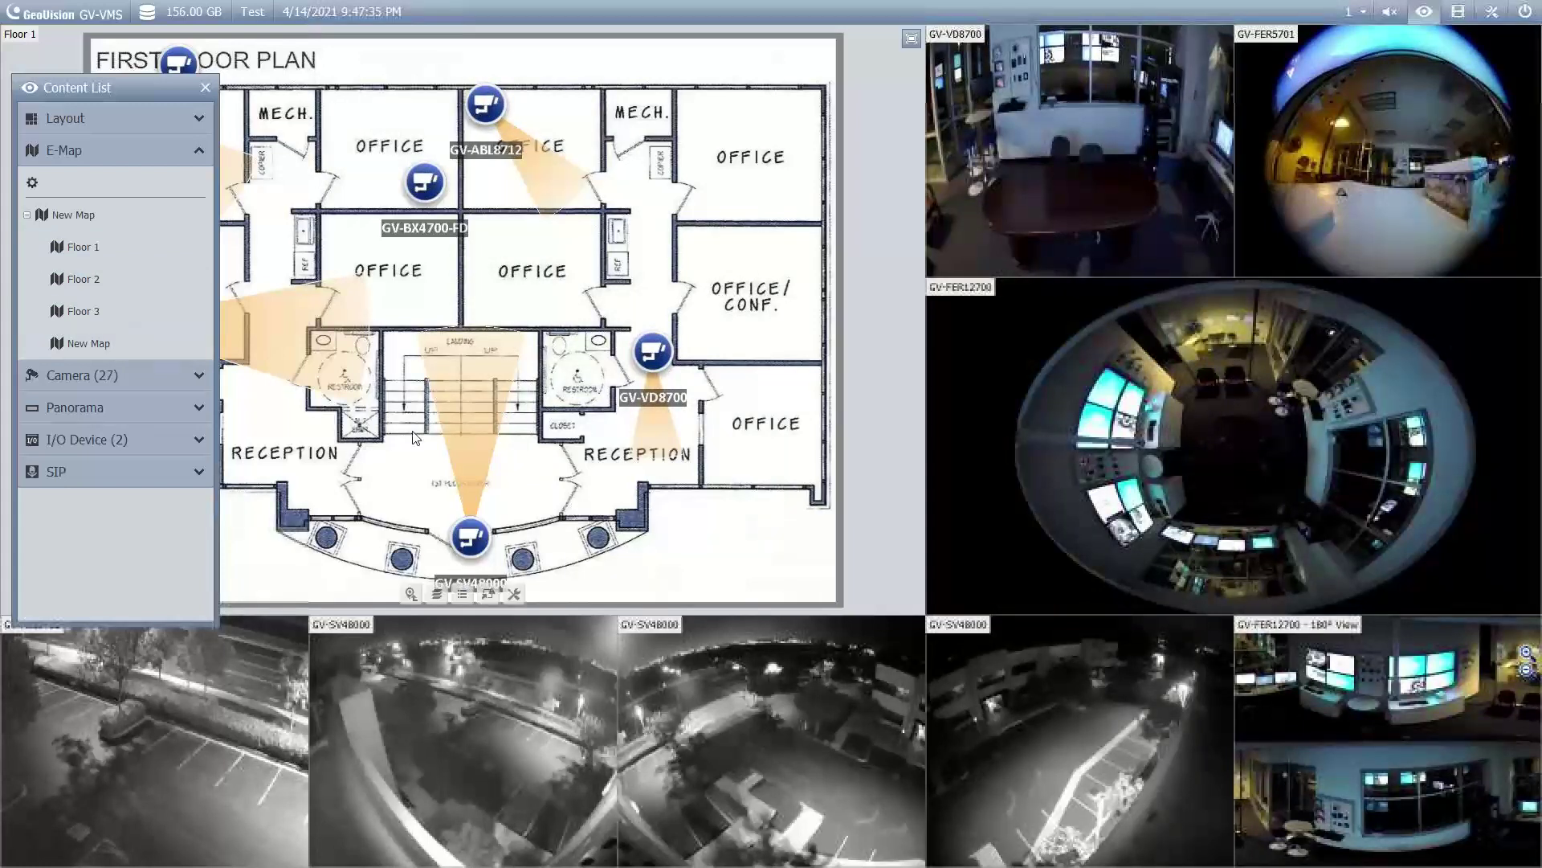
# Step: Close the Floor 1 map channel, confirming Yes, so New Map shows, then hide the Content List
pyautogui.click(512, 593)
pyautogui.click(577, 592)
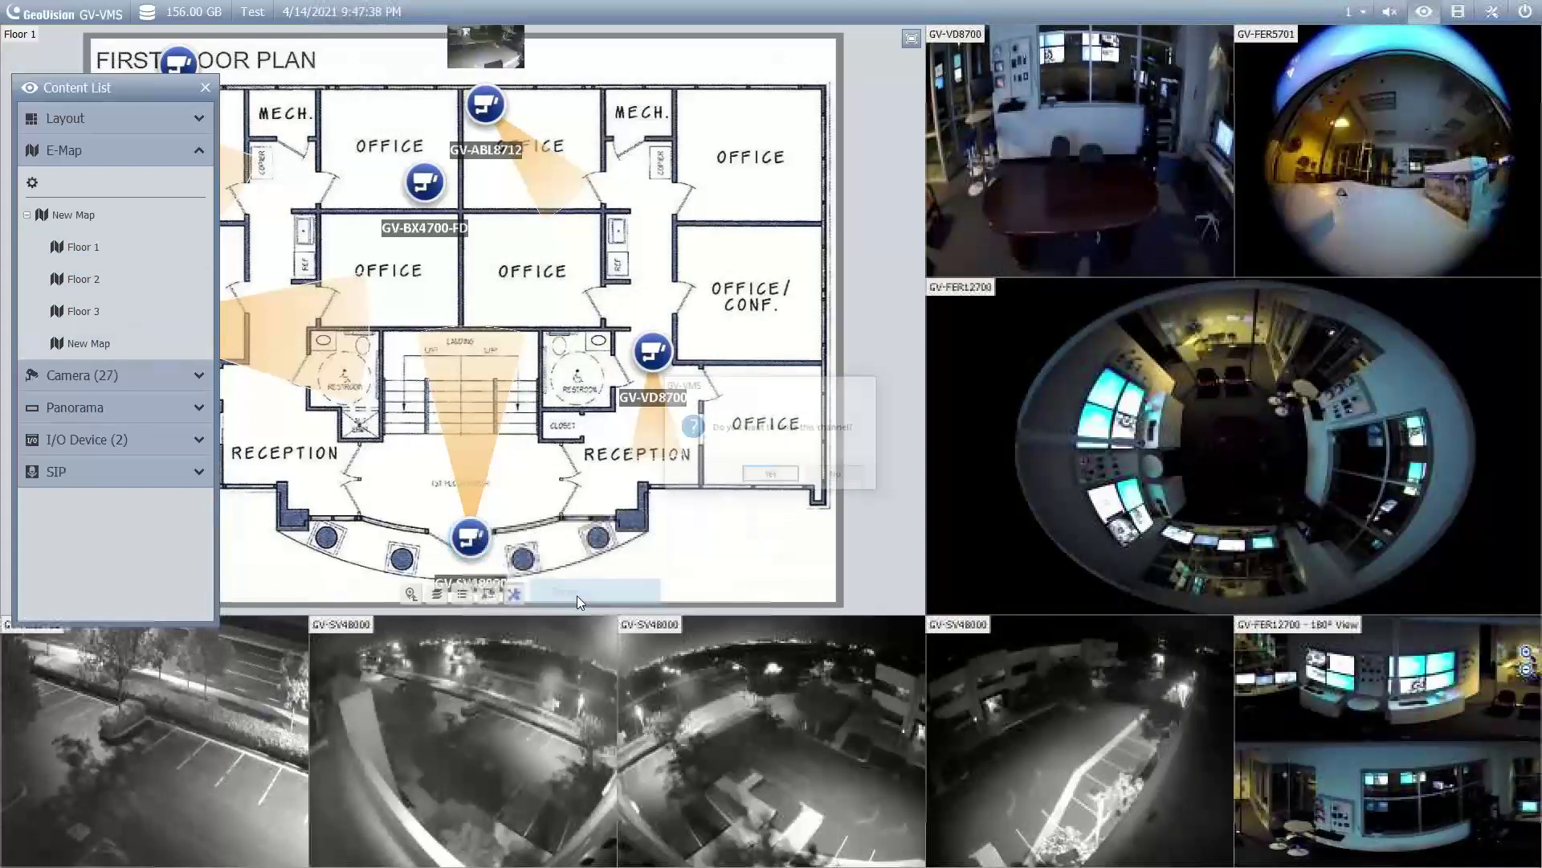
pyautogui.click(763, 474)
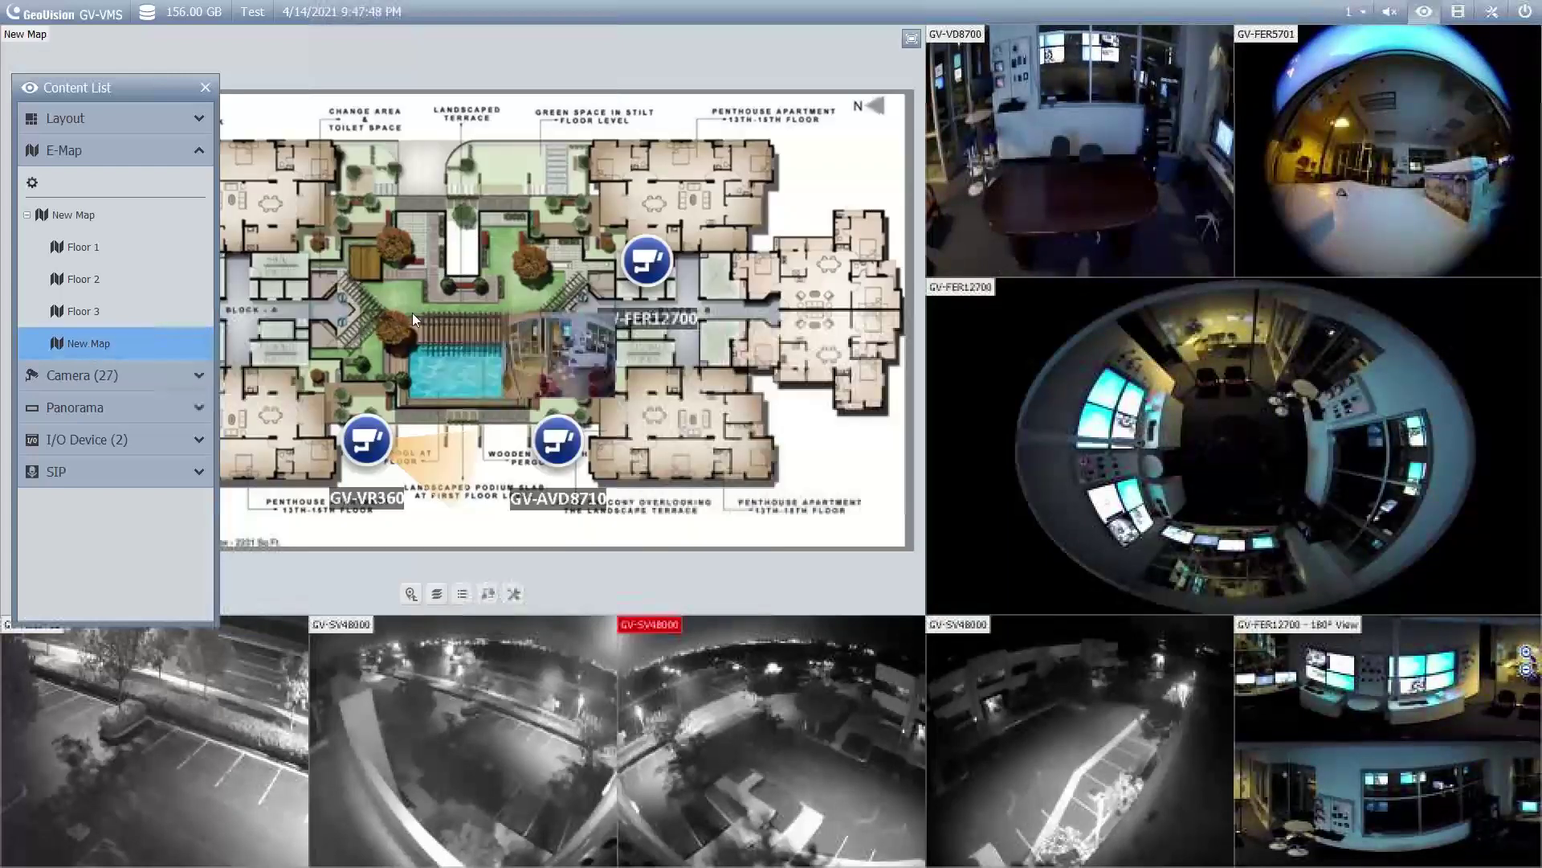
pyautogui.click(205, 86)
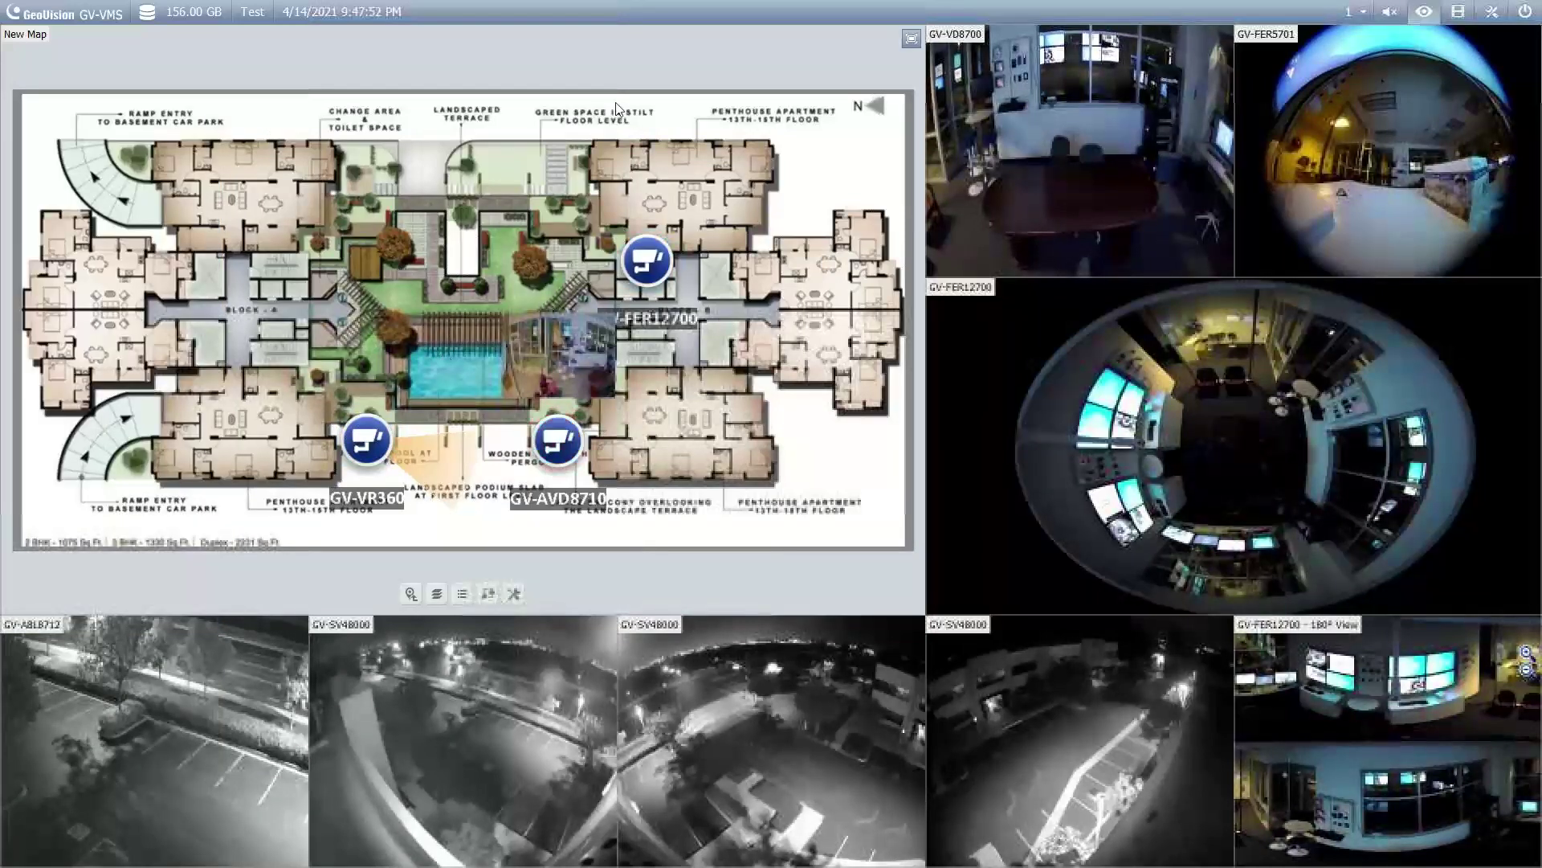
# Step: Enlarge the New Map channel to full screen and drag it into a tilted 3-D perspective
pyautogui.doubleClick(601, 72)
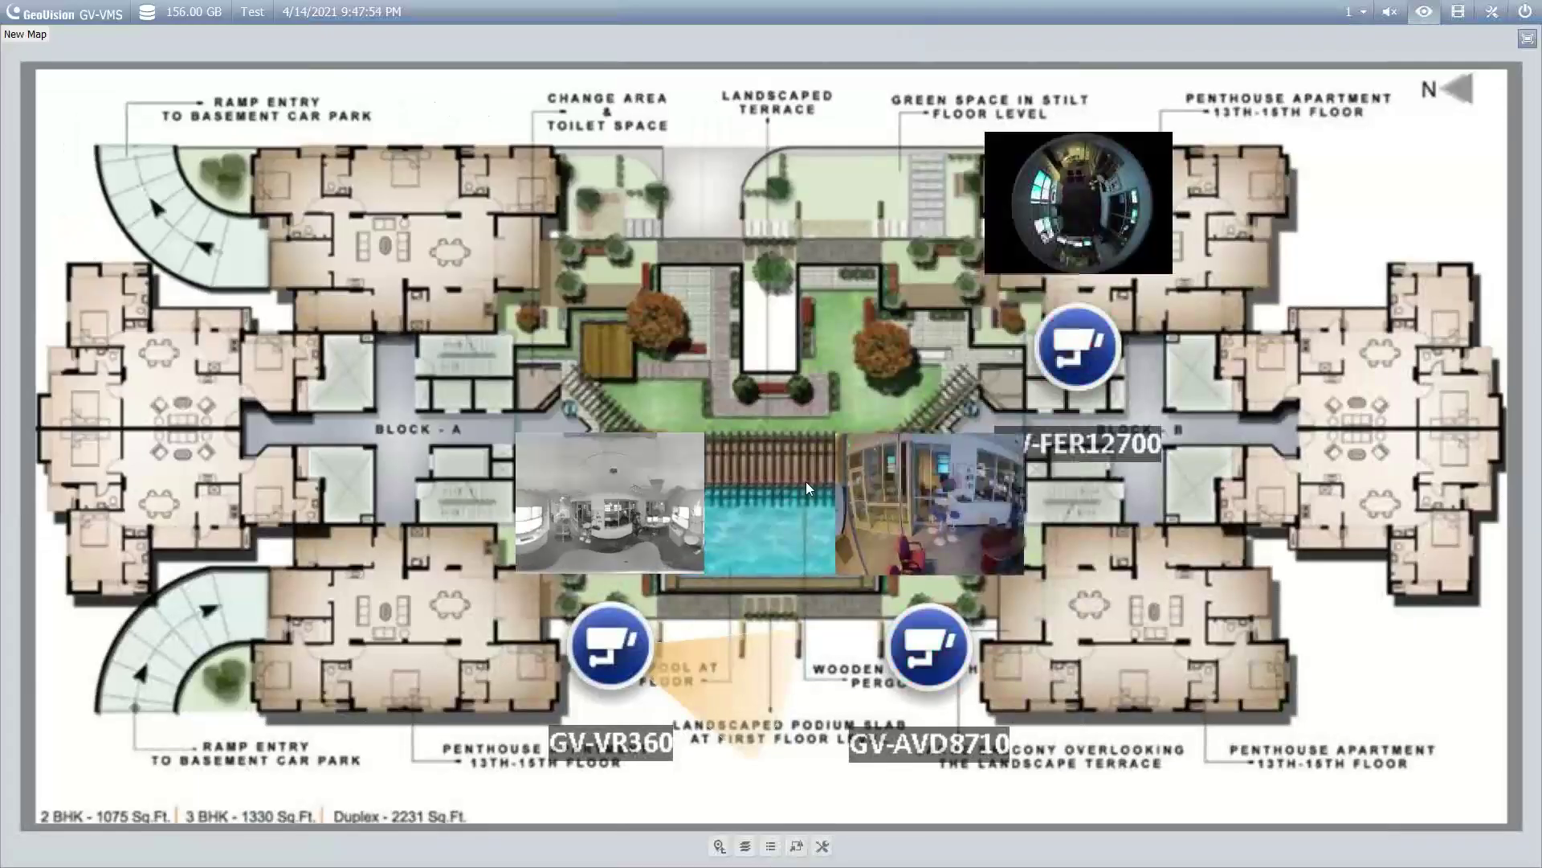
pyautogui.moveTo(798, 496); pyautogui.dragTo(801, 466)
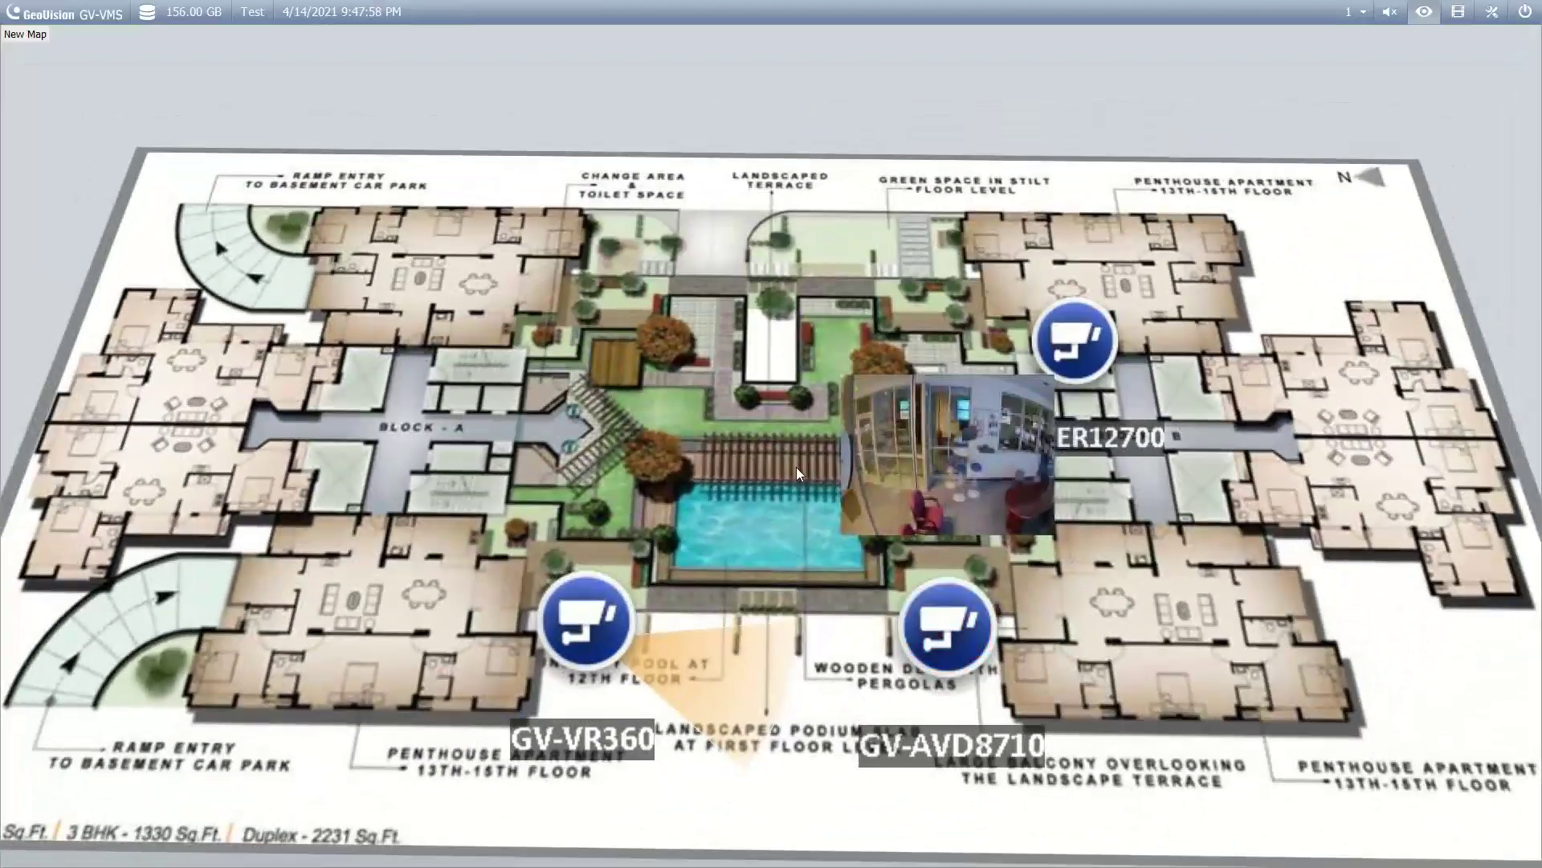